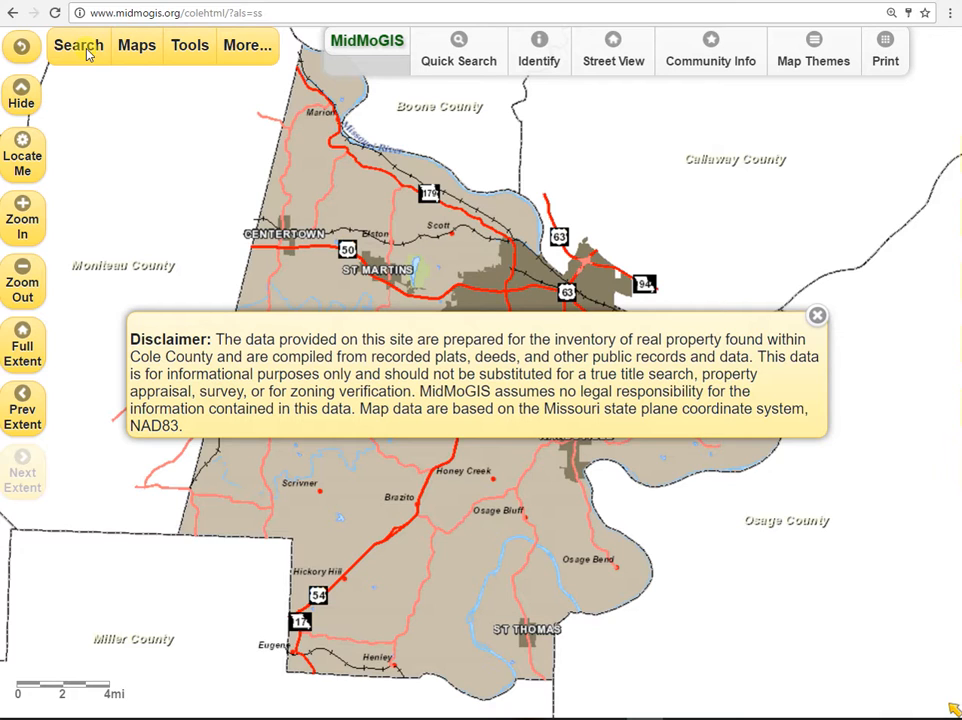
Step: Dismiss the disclaimer and start the Draw tool for adding points to the map
left_click(817, 317)
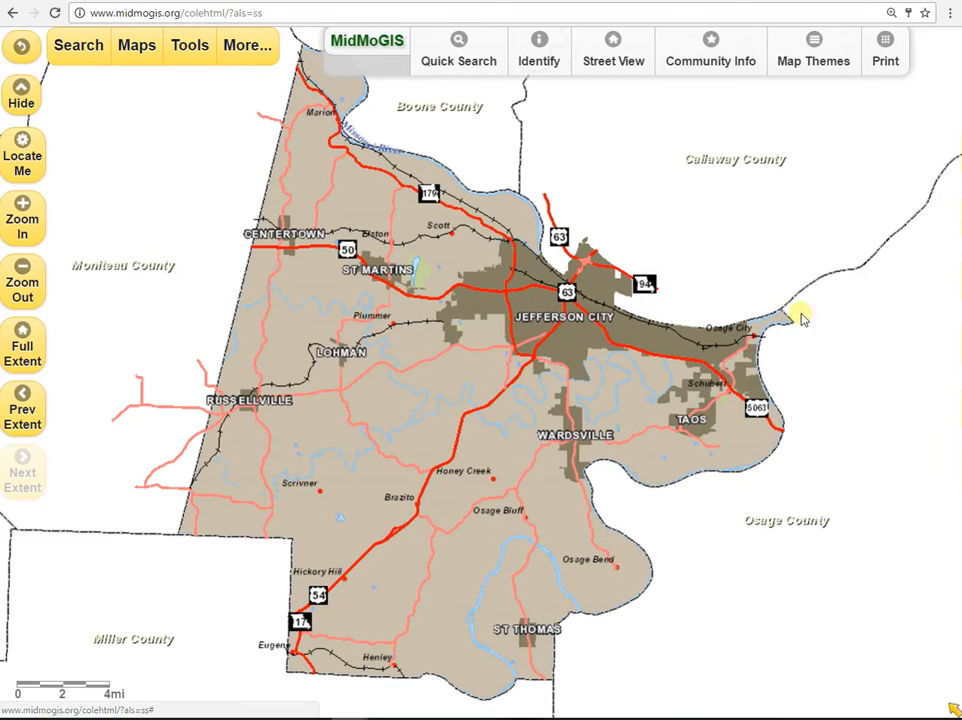
left_click(193, 50)
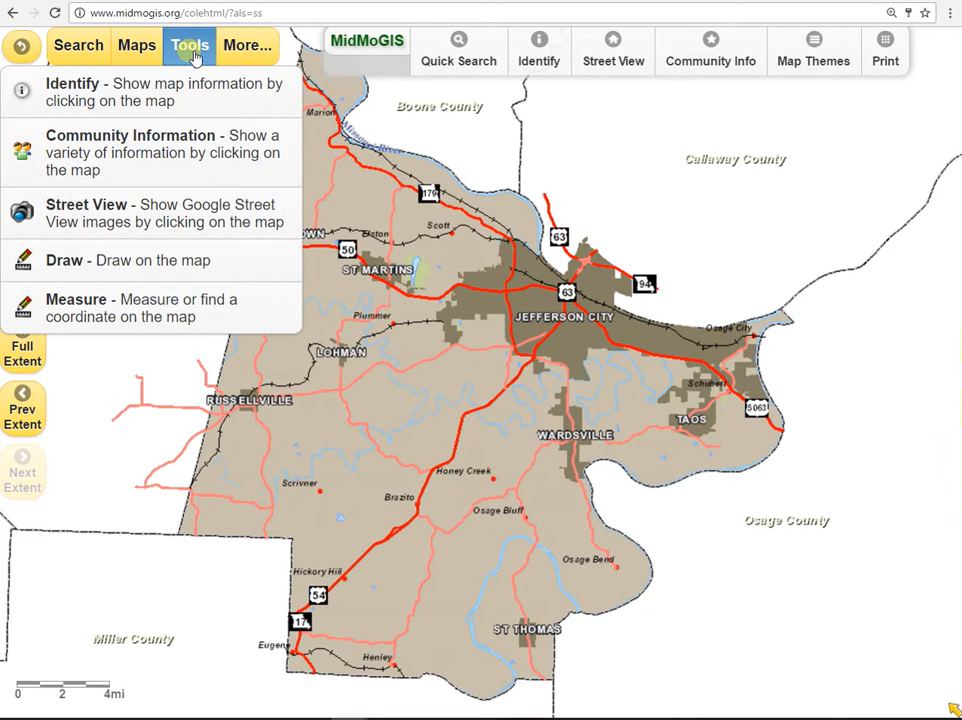
left_click(67, 260)
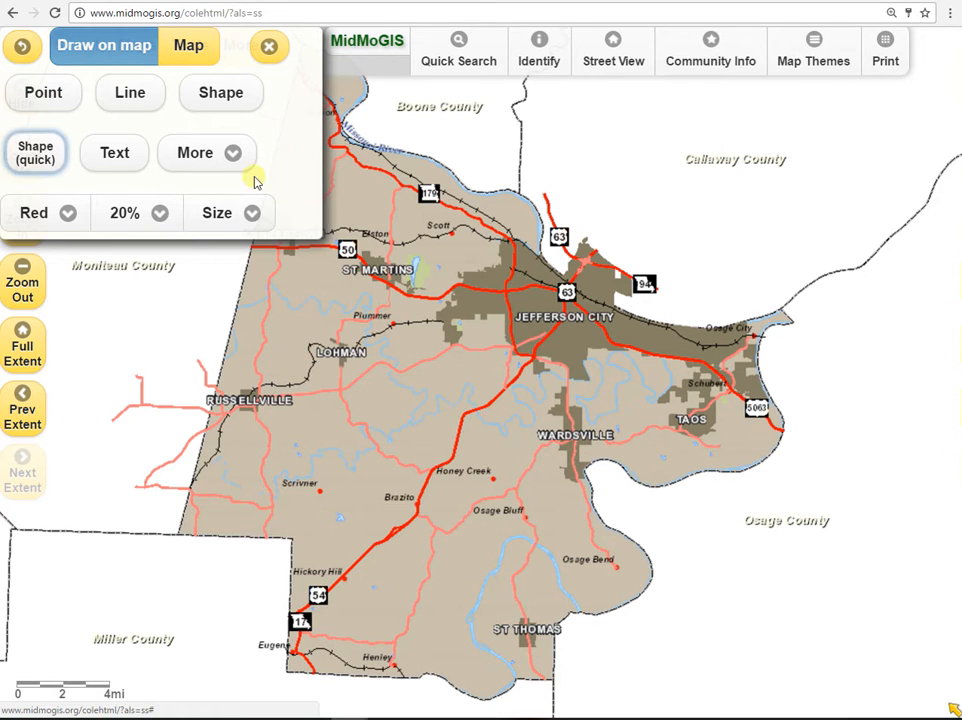
left_click(46, 99)
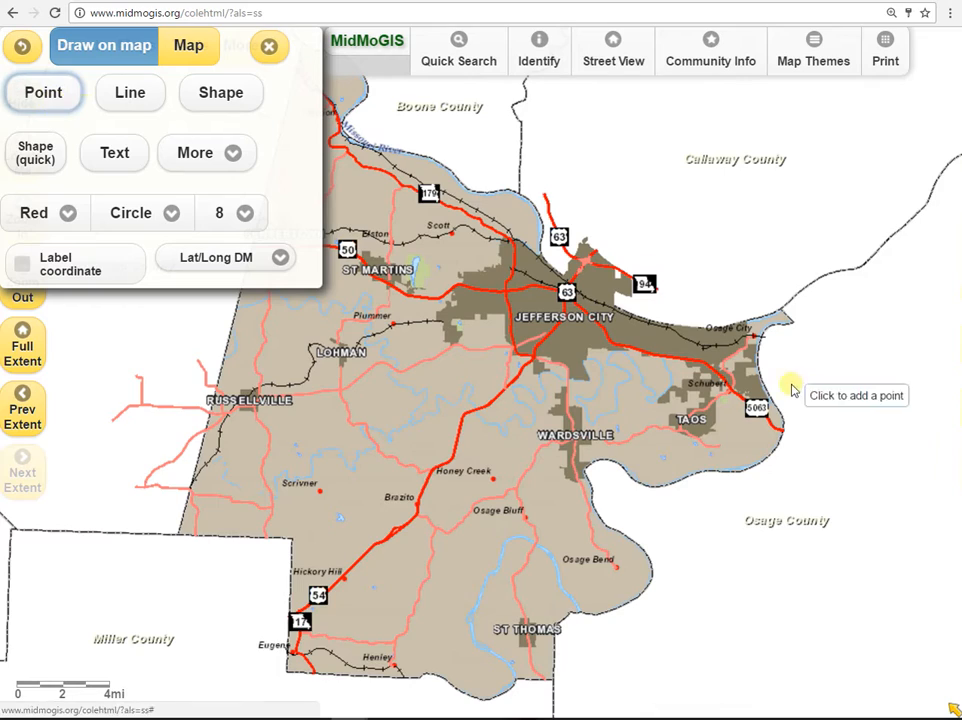
Step: Bring the walled 33.39 ac site between Lafayette St and N Chestnut St in Jefferson City into close view
scroll(675, 333, "up", 2)
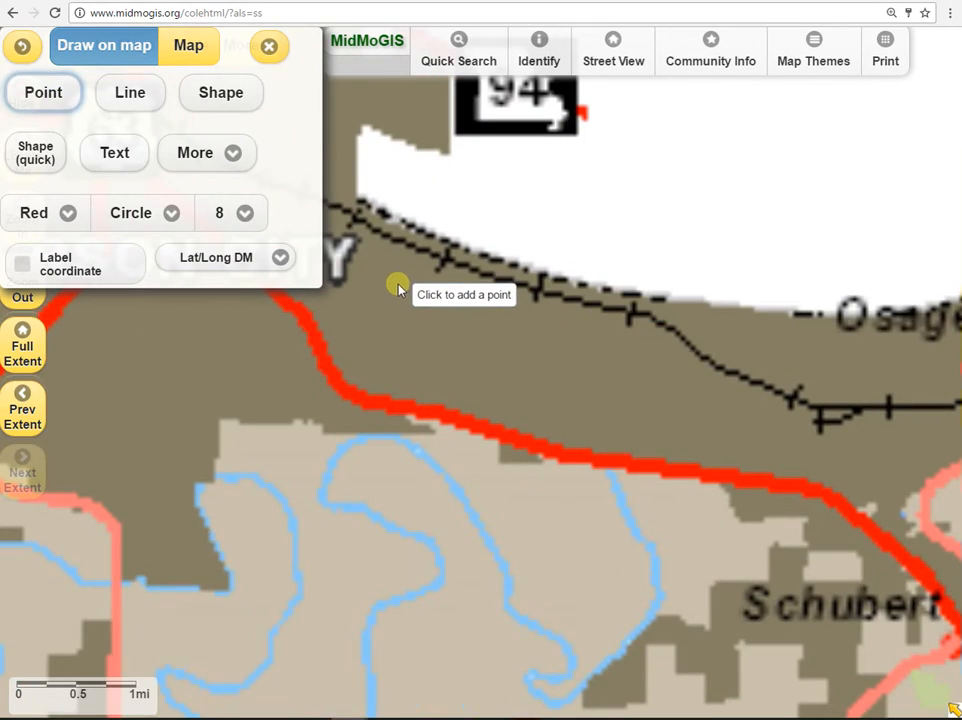
left_click_drag(398, 285, 620, 453)
scroll(511, 443, "up", 1)
scroll(510, 443, "up", 1)
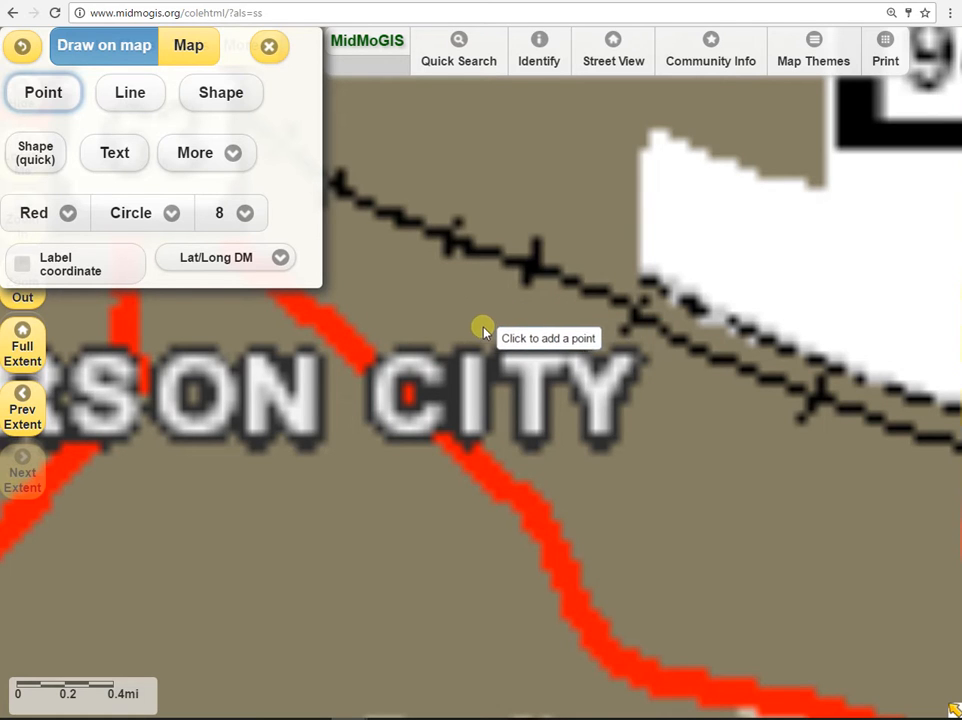
left_click_drag(639, 481, 511, 389)
scroll(519, 430, "up", 1)
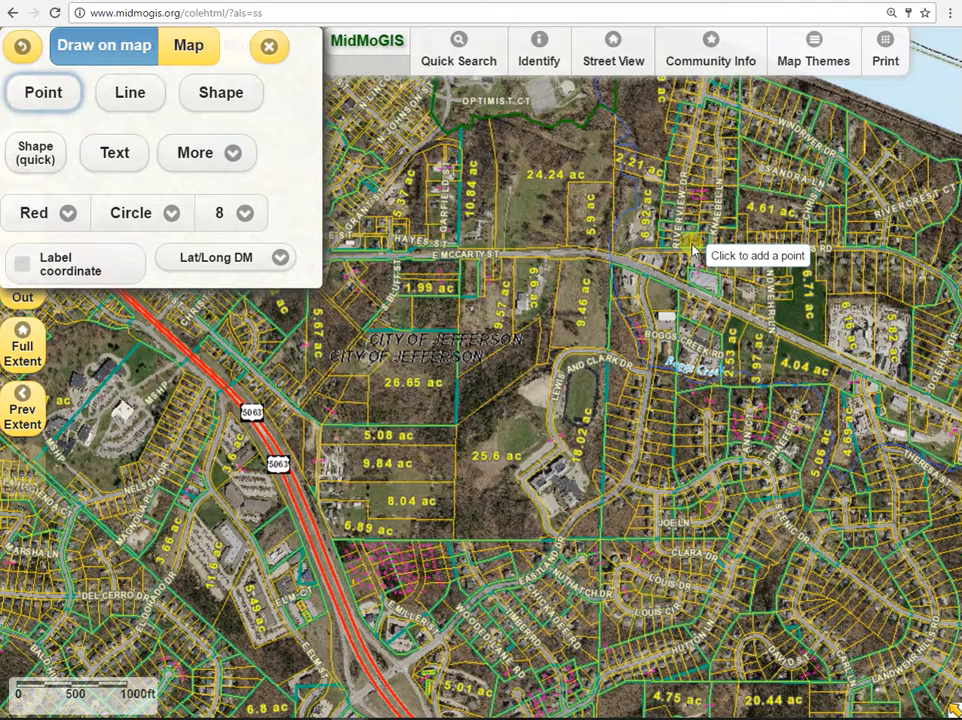
left_click_drag(697, 235, 757, 630)
left_click_drag(324, 422, 647, 606)
scroll(370, 391, "up", 1)
left_click_drag(370, 390, 490, 345)
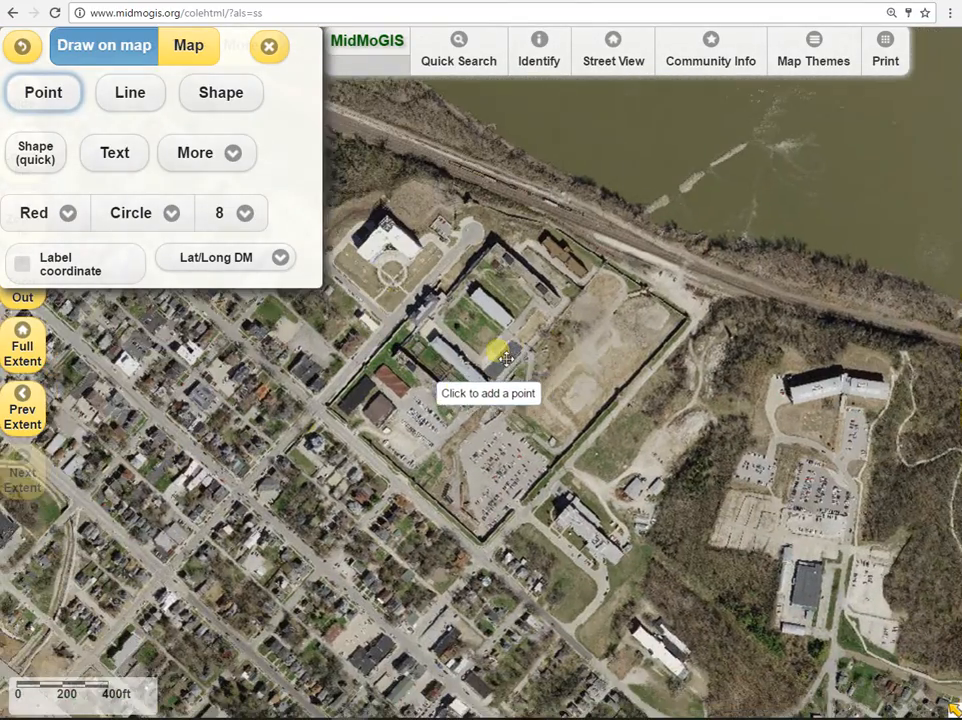
scroll(515, 355, "up", 1)
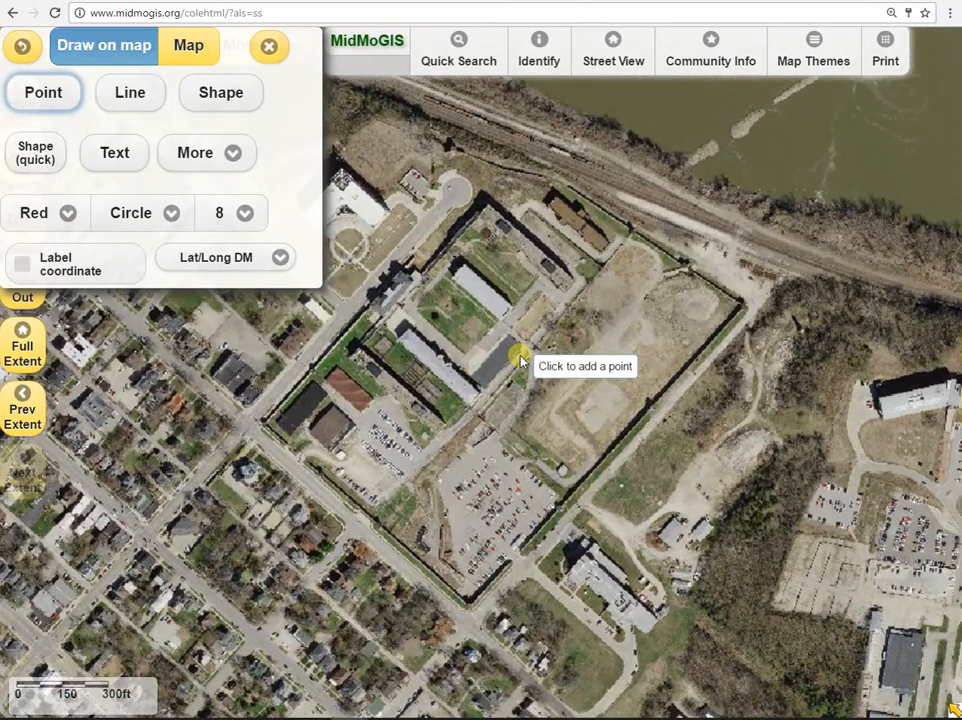
Step: Style the point marker as a red square of size 14
left_click(37, 108)
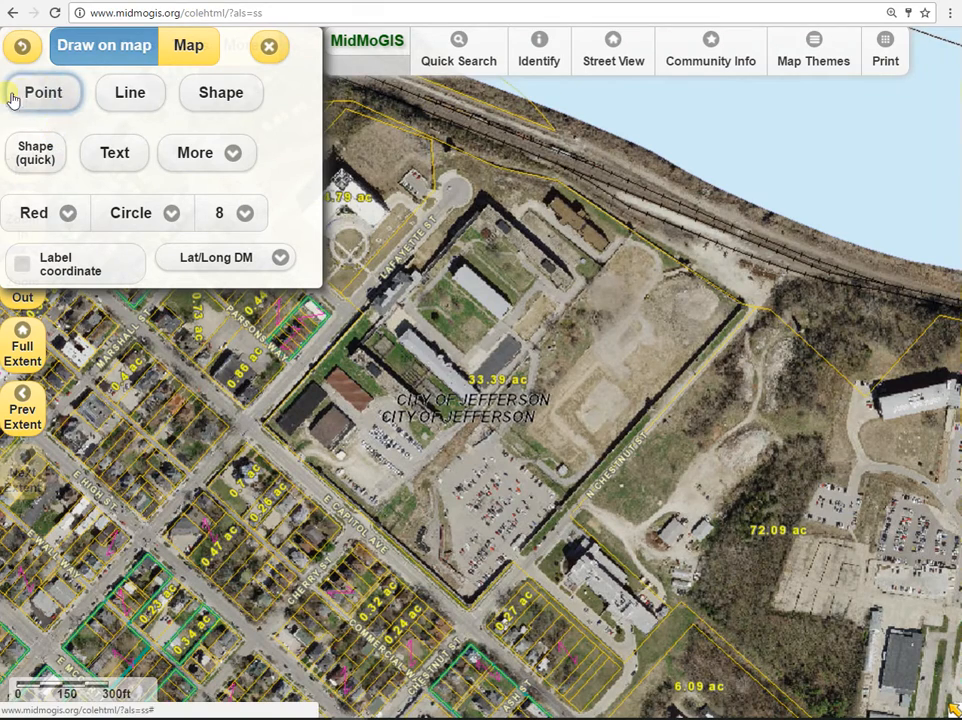
left_click(67, 215)
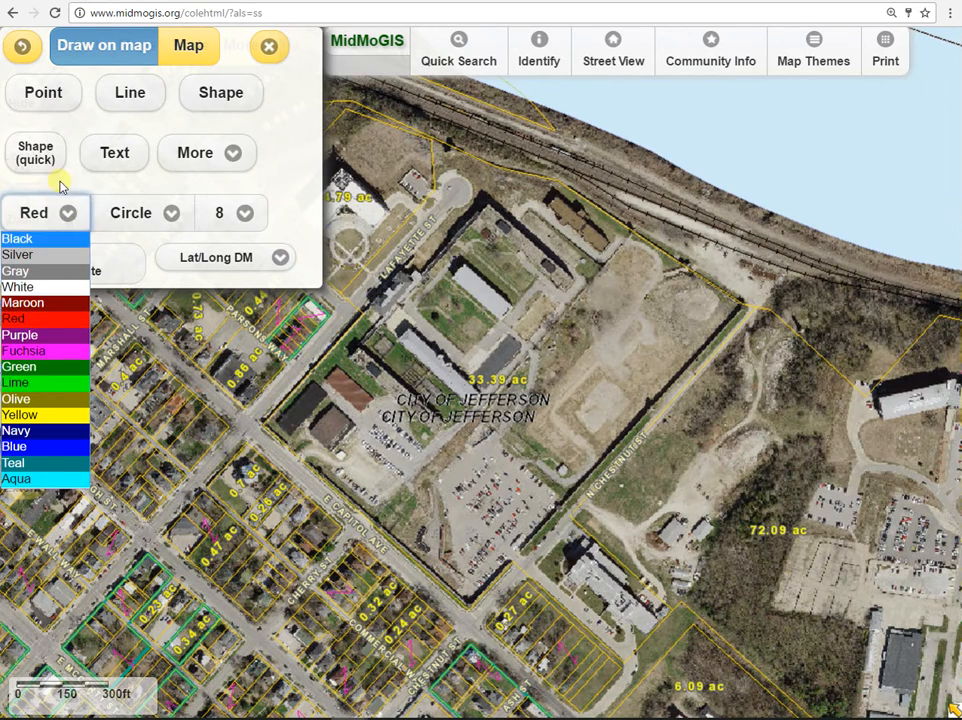
left_click(62, 186)
left_click(168, 212)
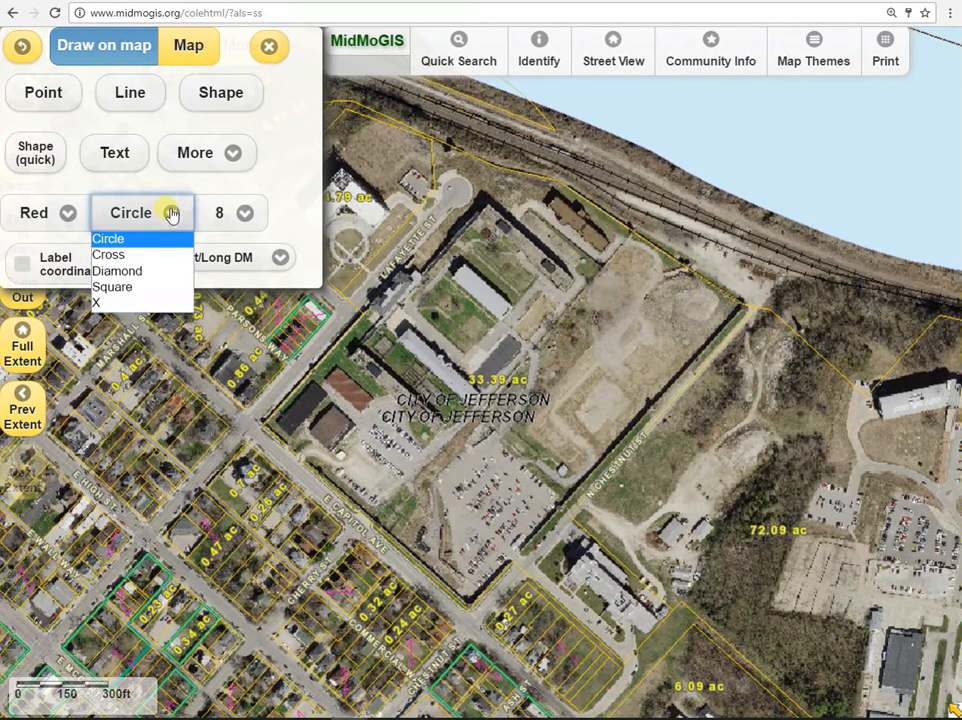
left_click(145, 290)
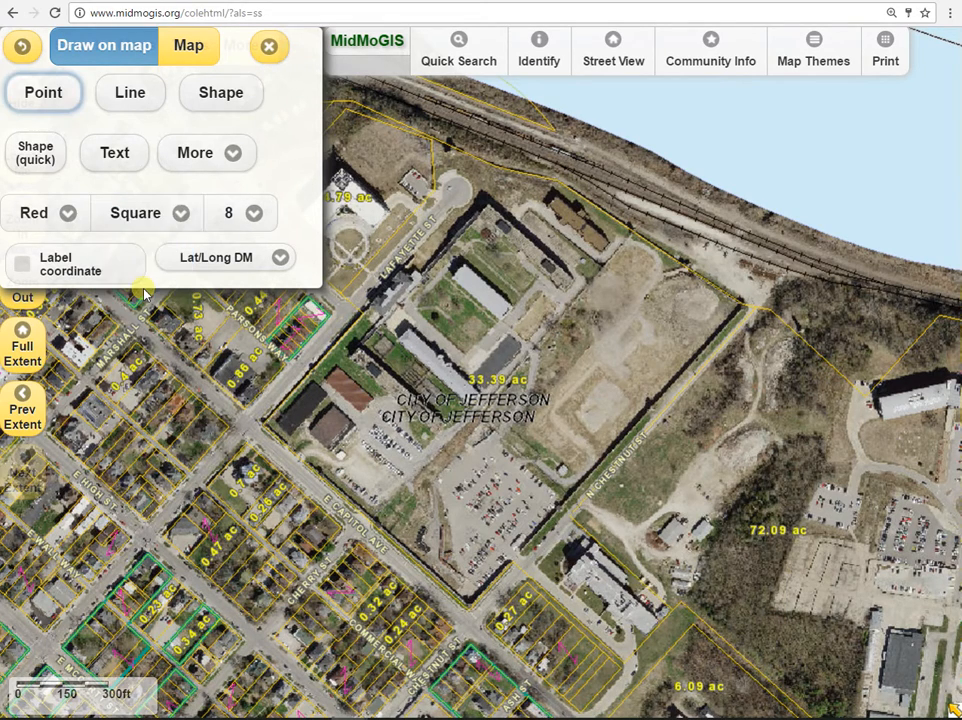
left_click(245, 214)
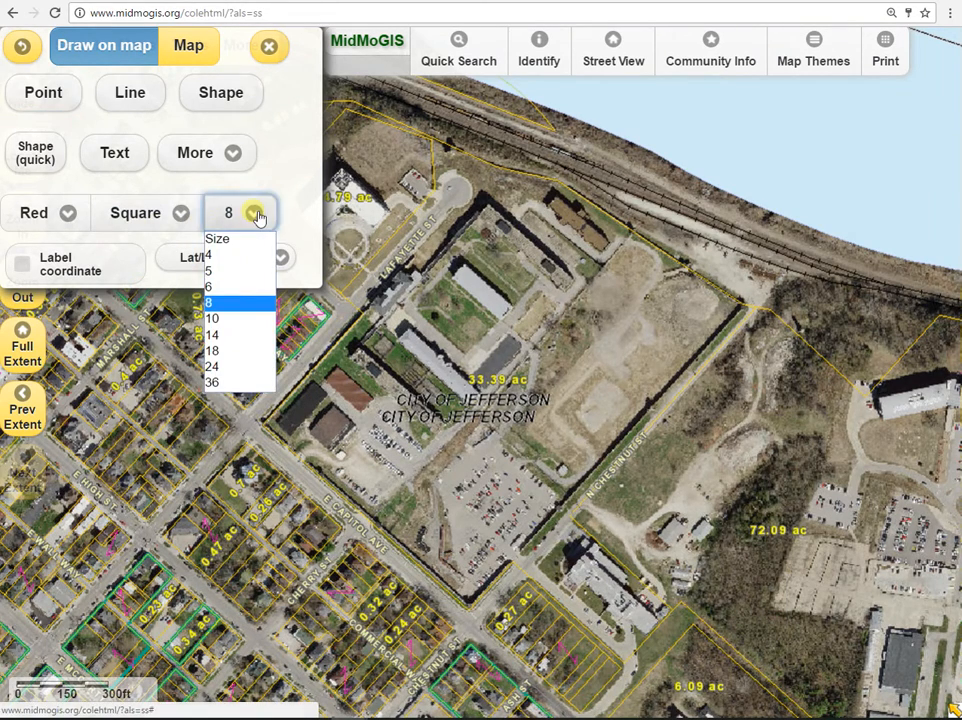
left_click(240, 337)
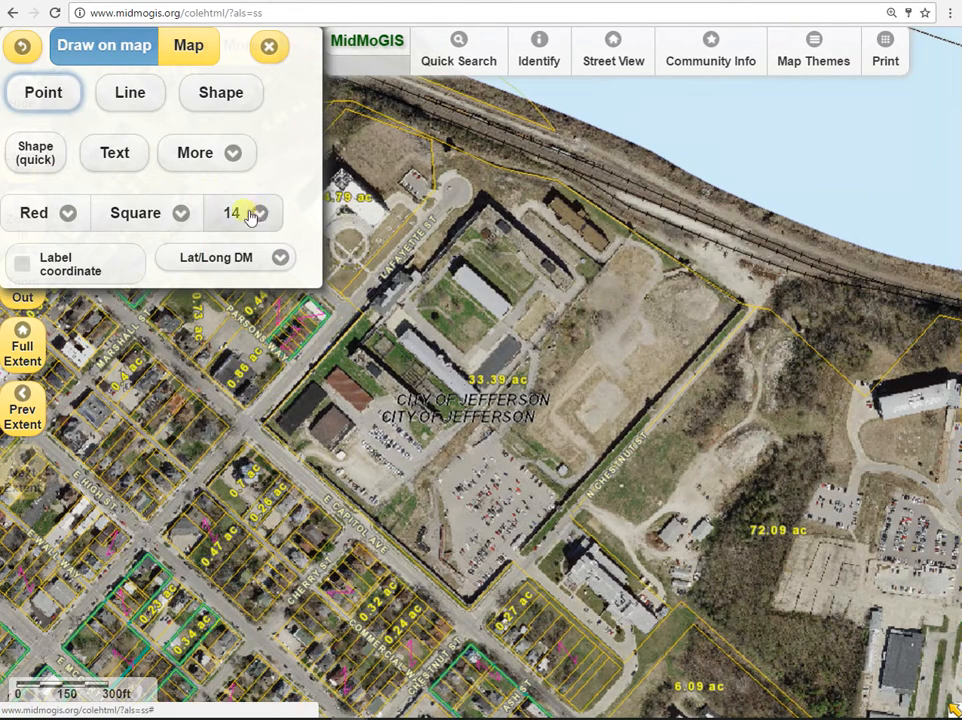
Step: Turn on coordinate labels in Lat/Long DD format and place a point on the long building in the site's northern part
left_click(25, 268)
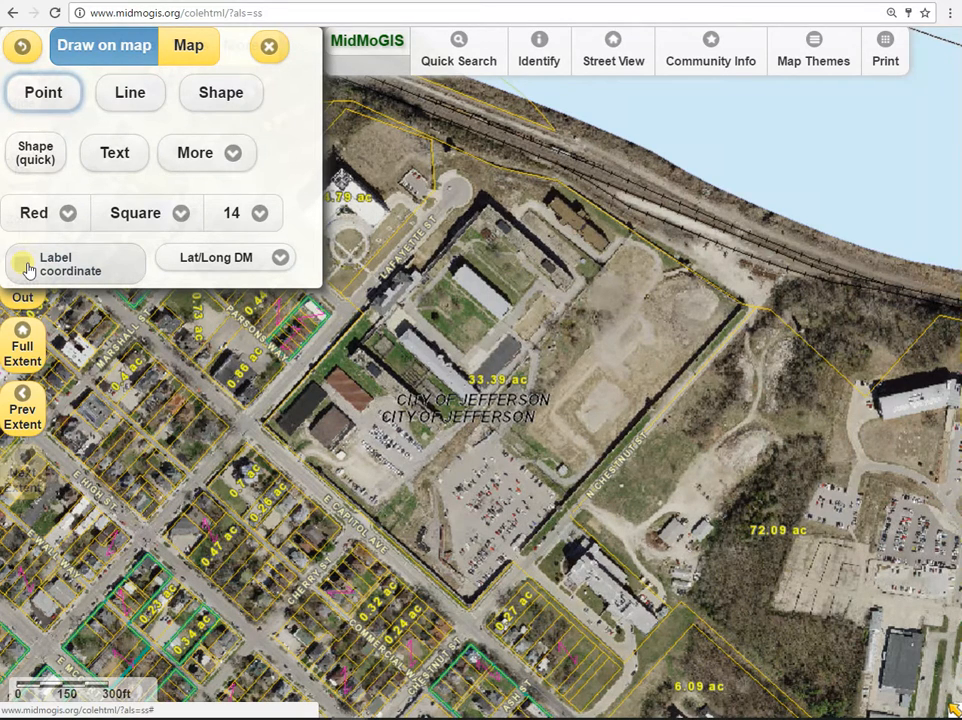
left_click(27, 264)
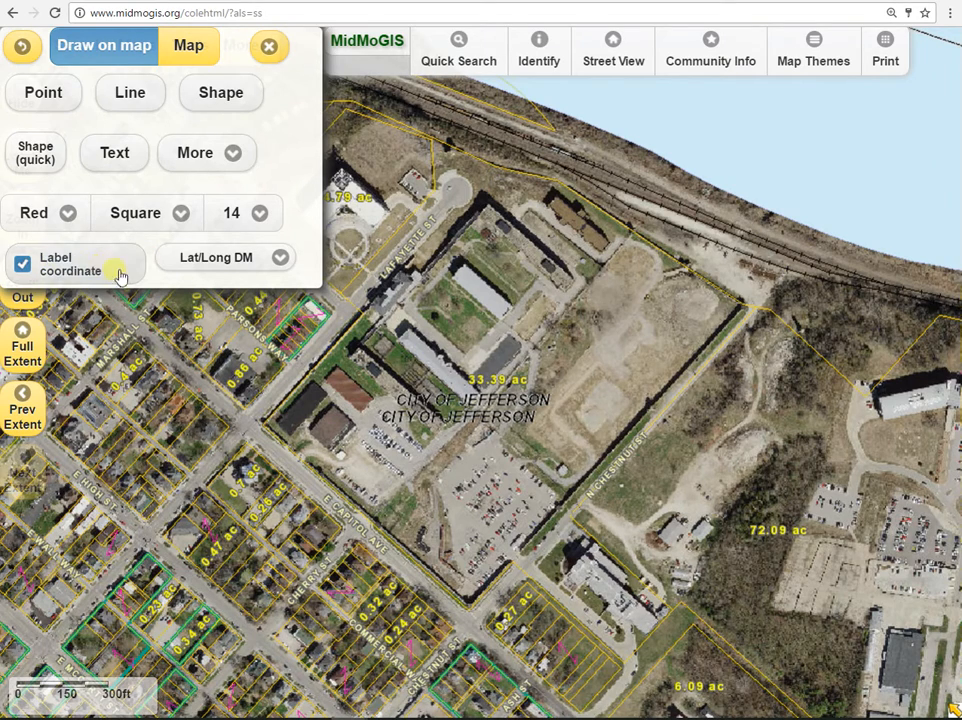
left_click(284, 258)
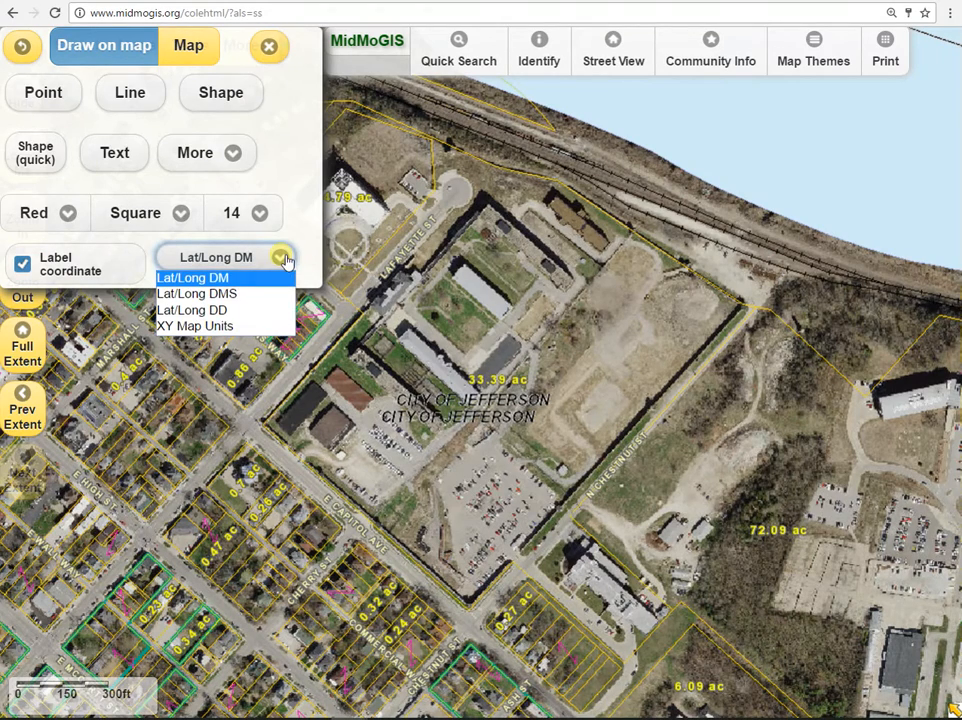
left_click(228, 310)
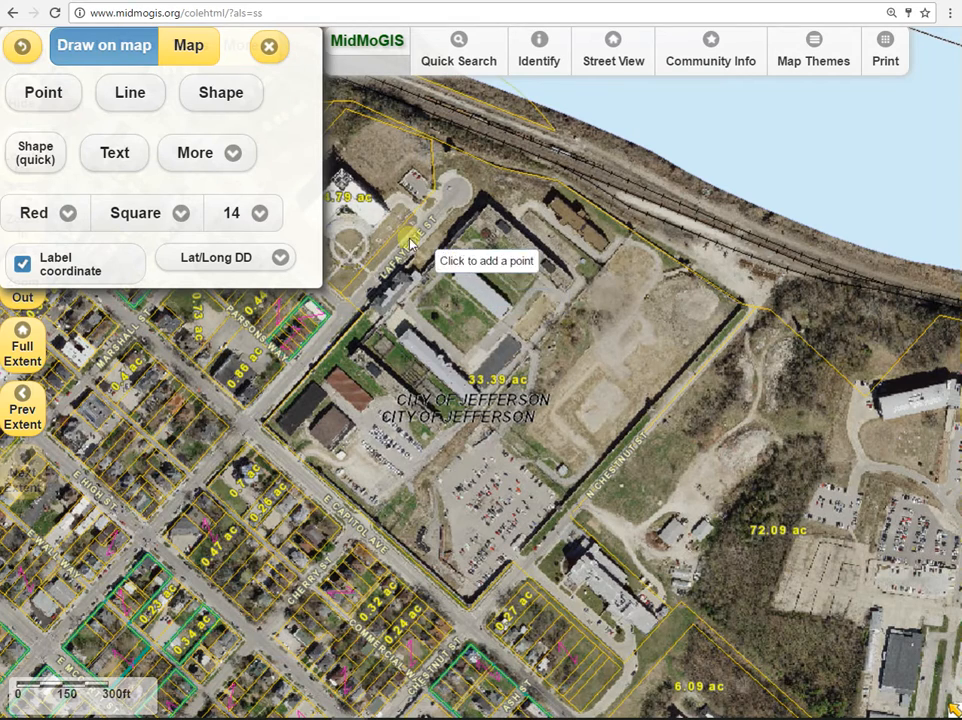
left_click(482, 293)
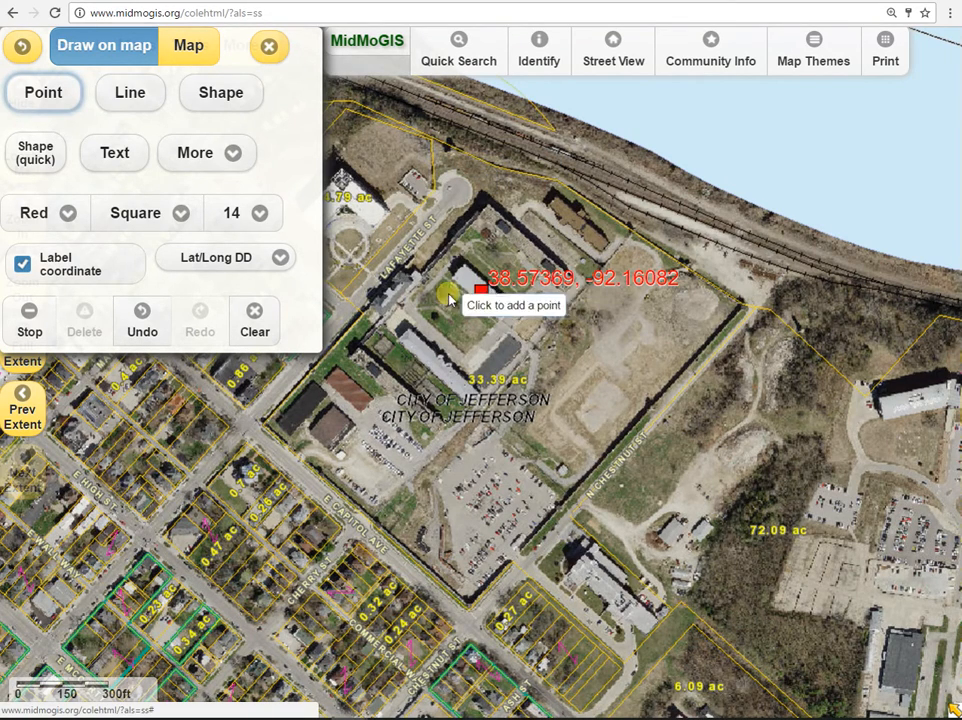
Step: Place an unlabelled X marker on the building near the site's western corner by E Capitol Ave
left_click(24, 266)
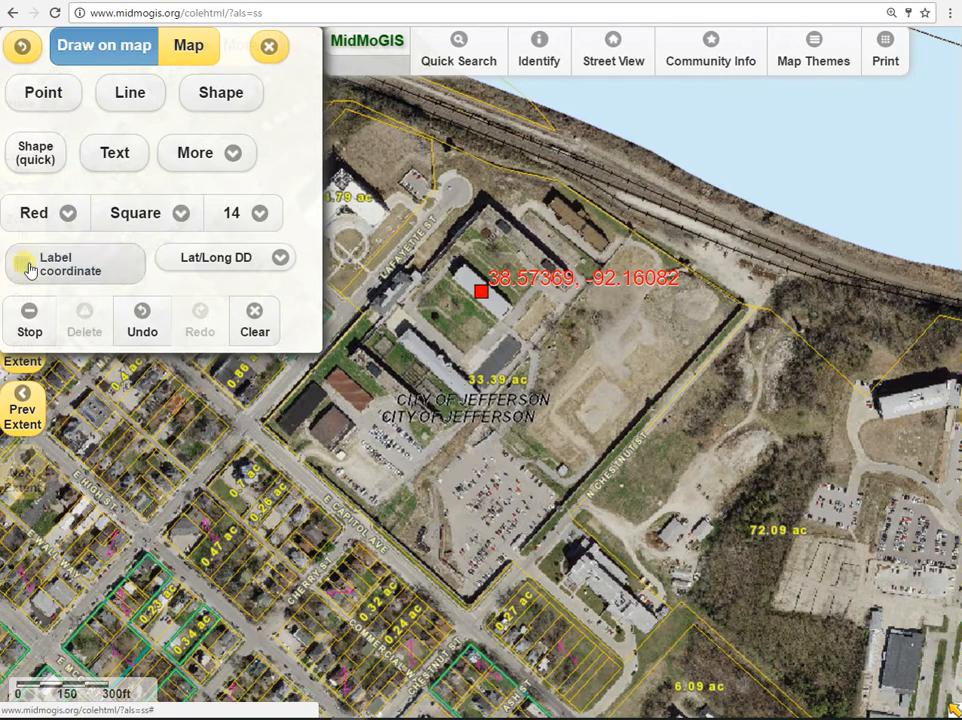
left_click(176, 215)
left_click(110, 301)
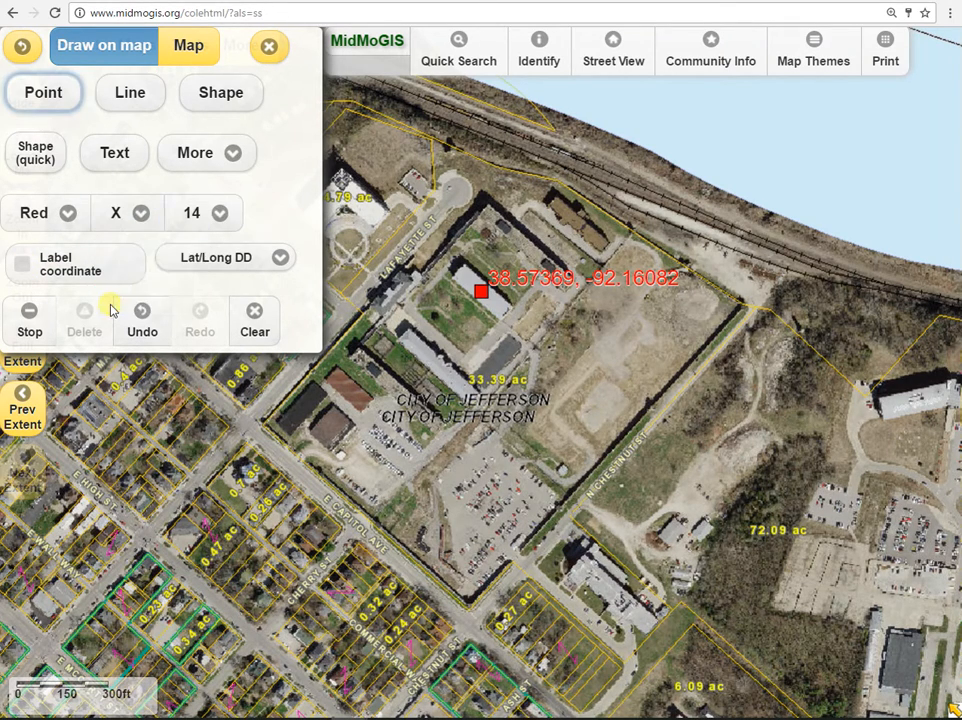
left_click(331, 427)
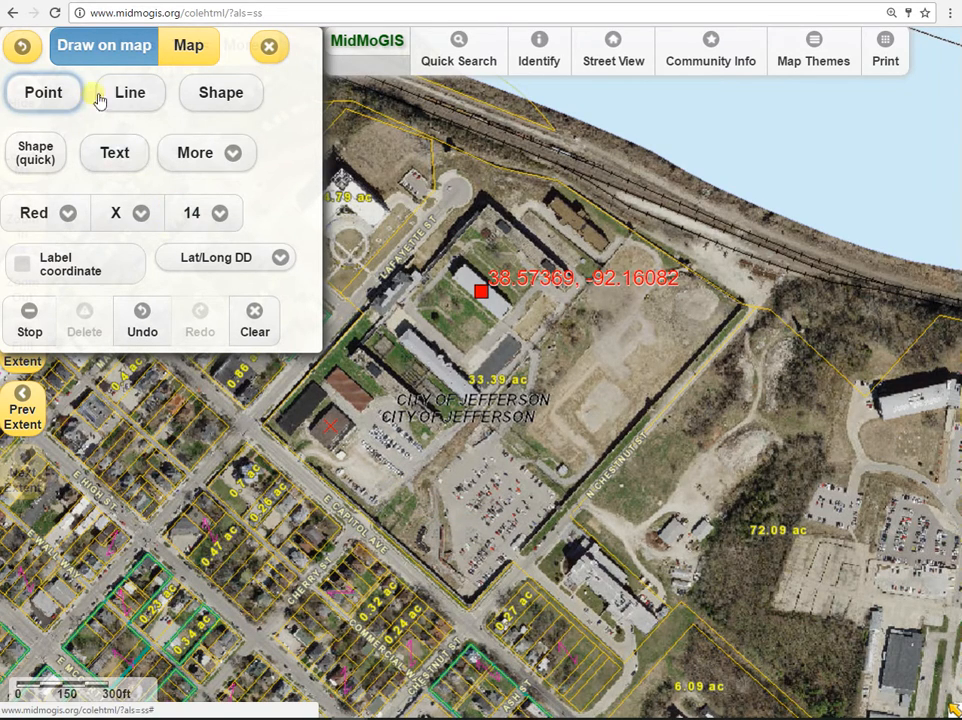
Step: Set up the Line tool with Fuchsia color, Dash Dot Dot style and size 4
left_click(130, 94)
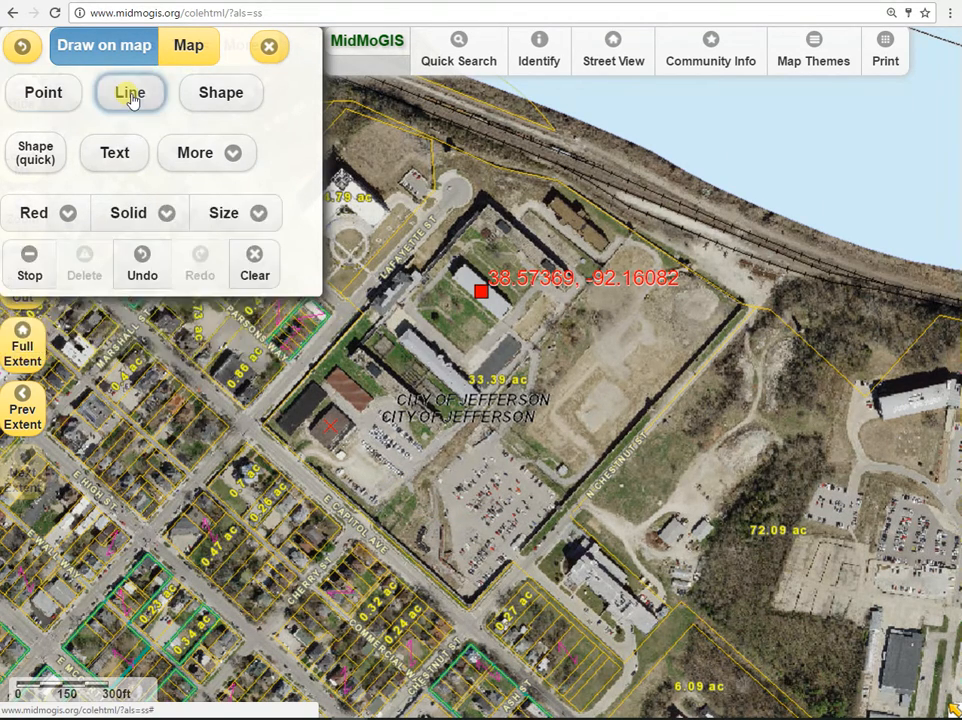
left_click(67, 212)
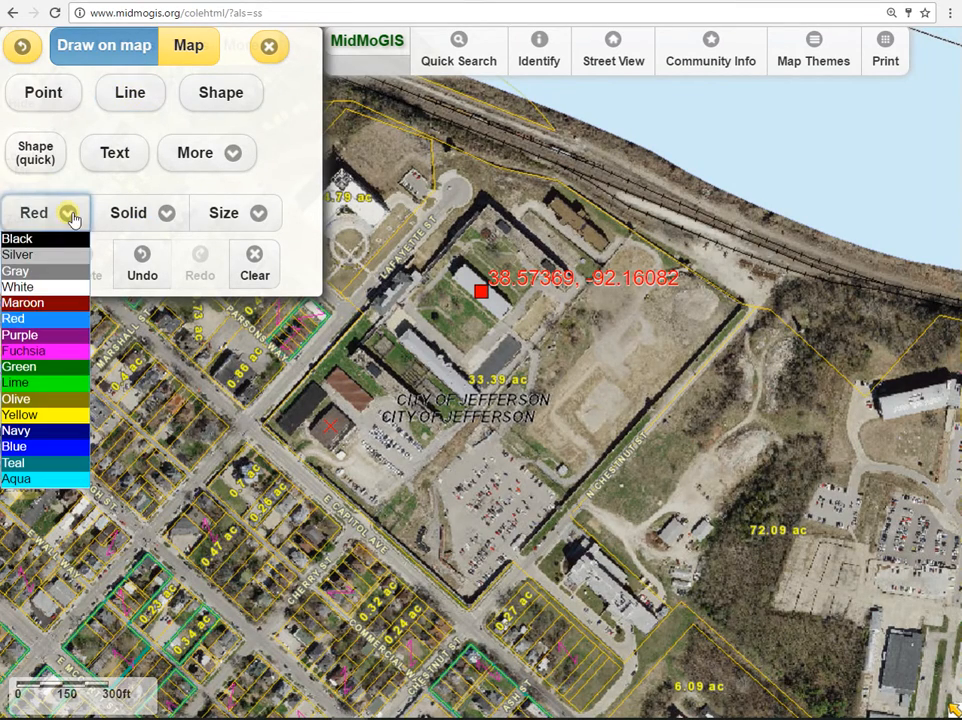
left_click(62, 349)
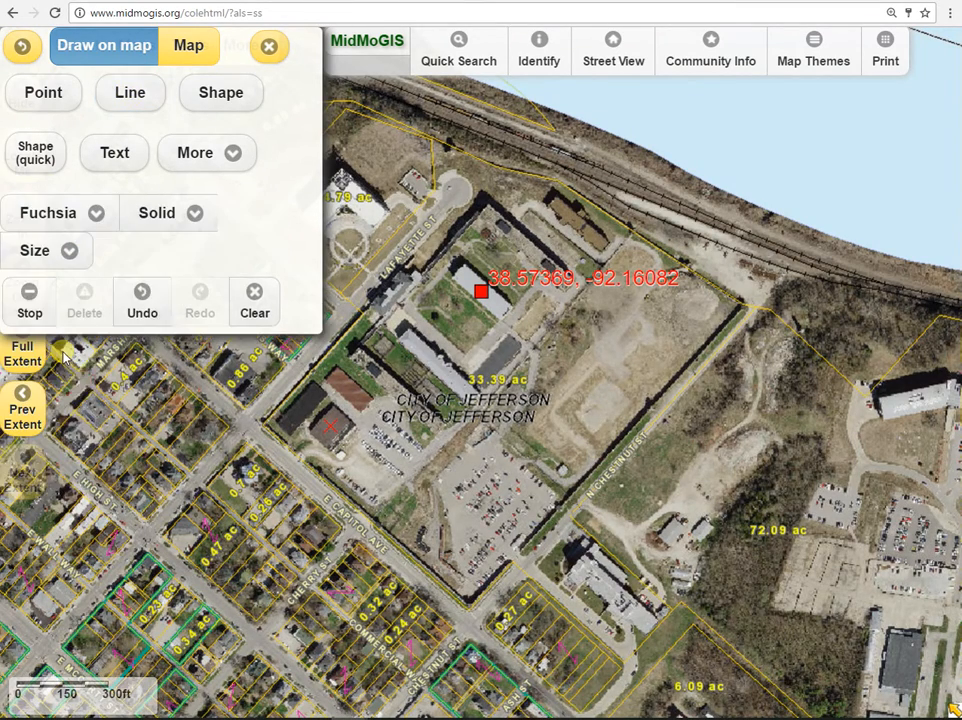
left_click(196, 216)
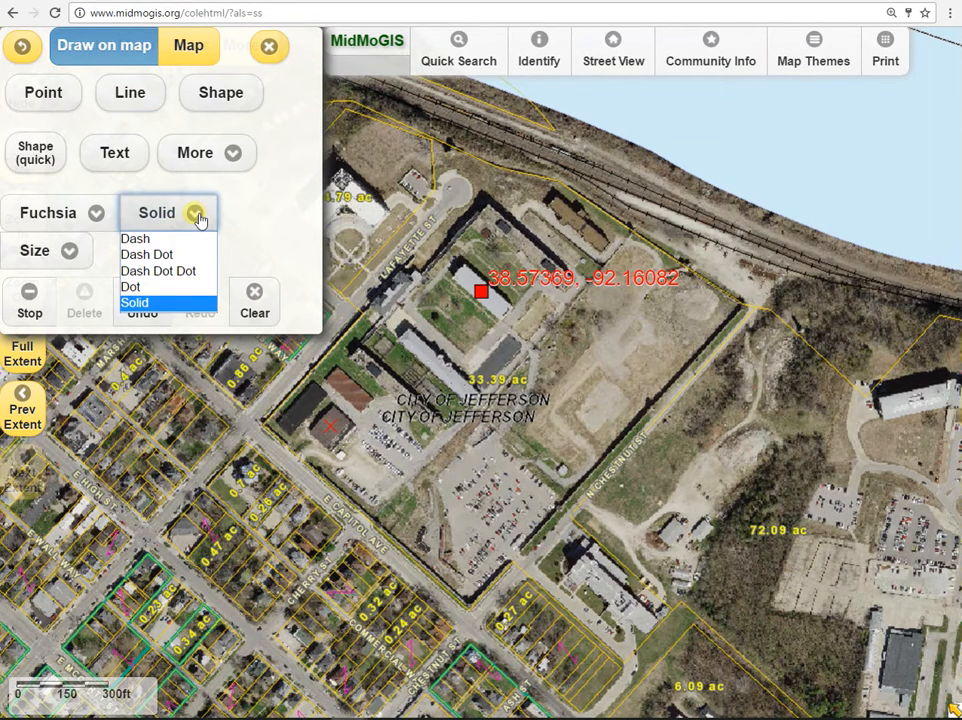
left_click(176, 273)
left_click(42, 258)
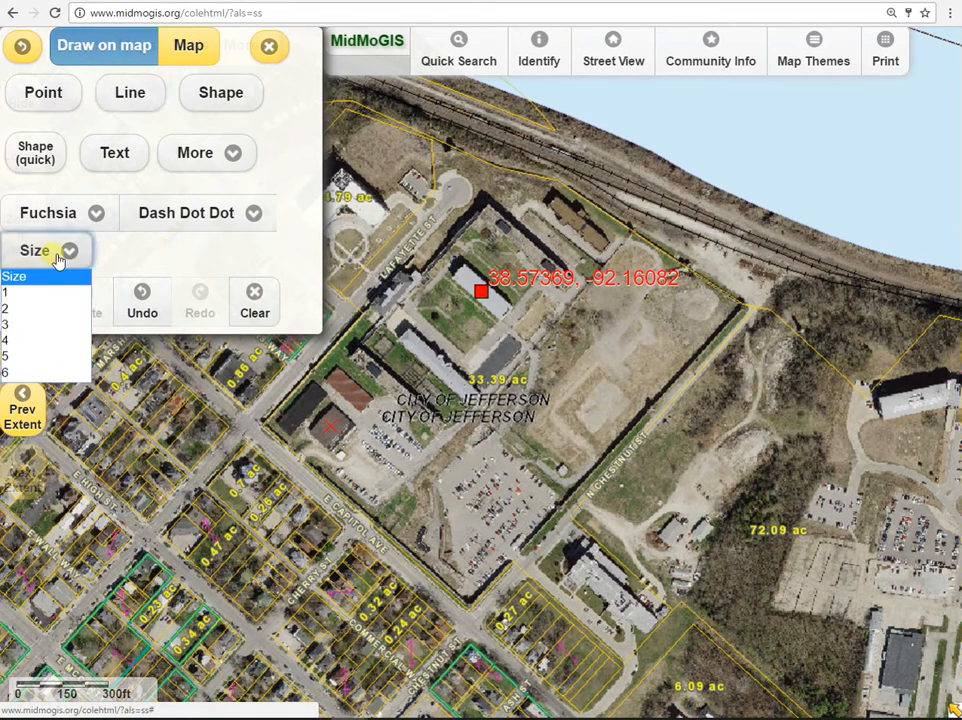
left_click(44, 345)
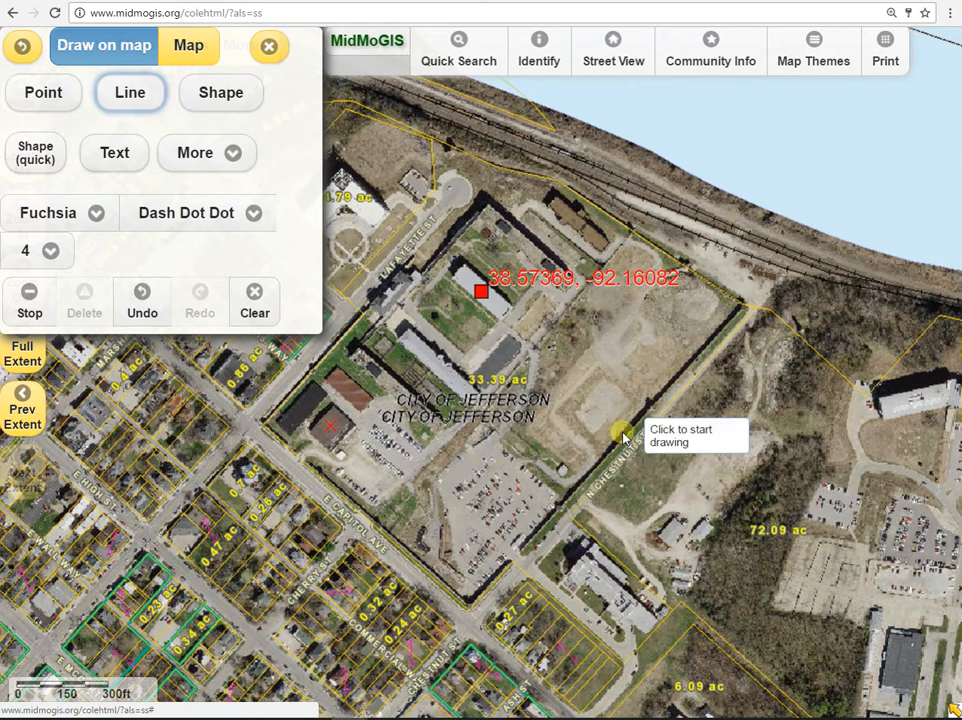
Step: Draw a multi-segment line from the site's southern corner along N Chestnut St, then across the grounds between the buildings toward Lafayette St
left_click(469, 602)
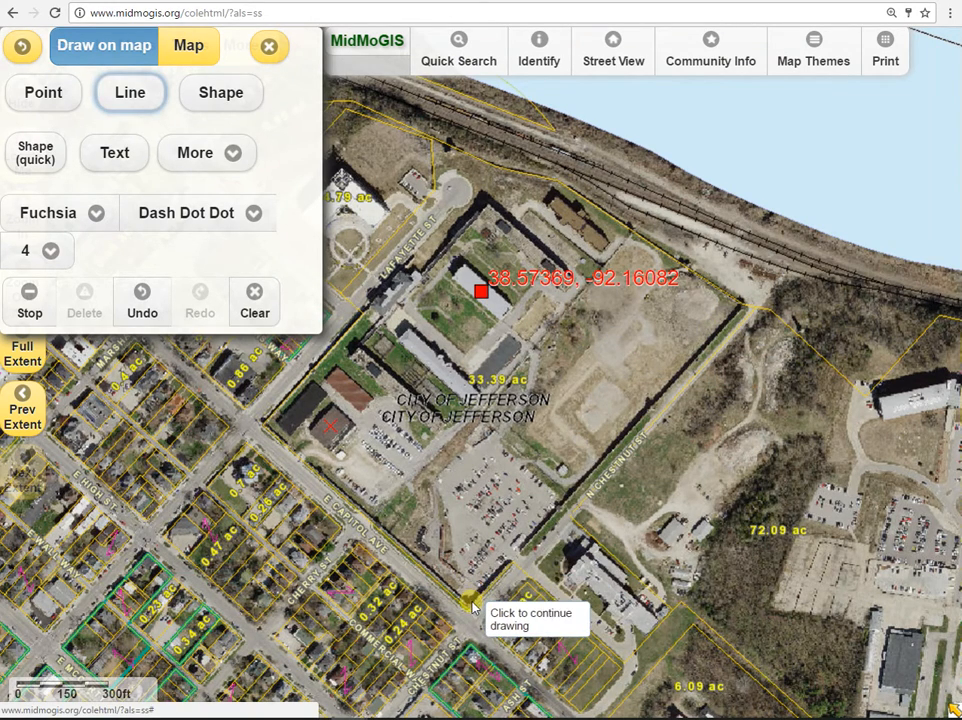
left_click(525, 548)
left_click(605, 455)
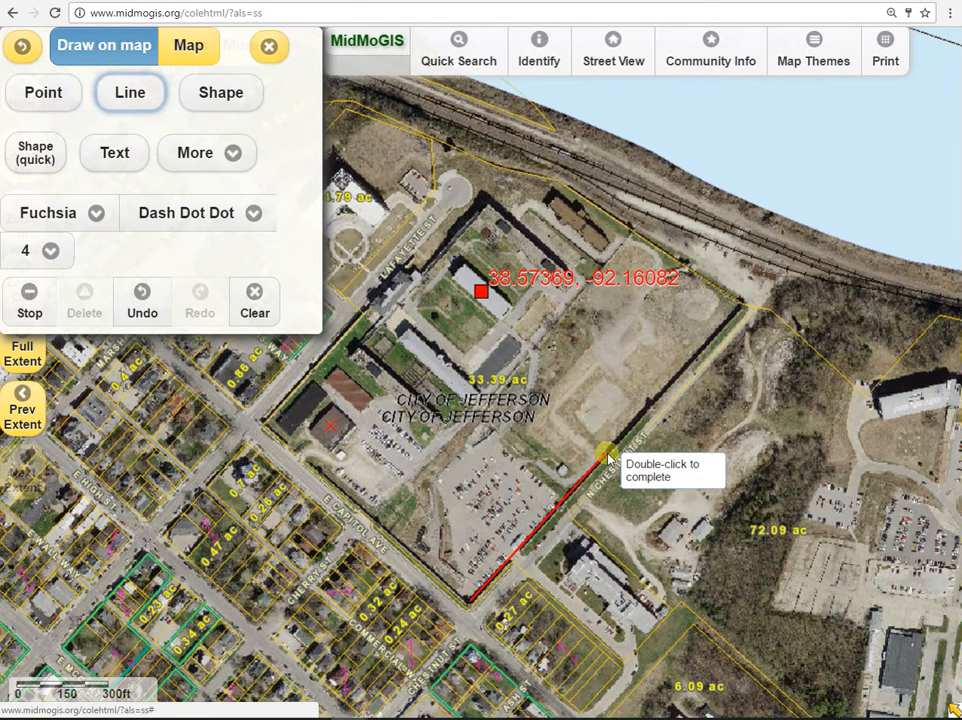
left_click(573, 363)
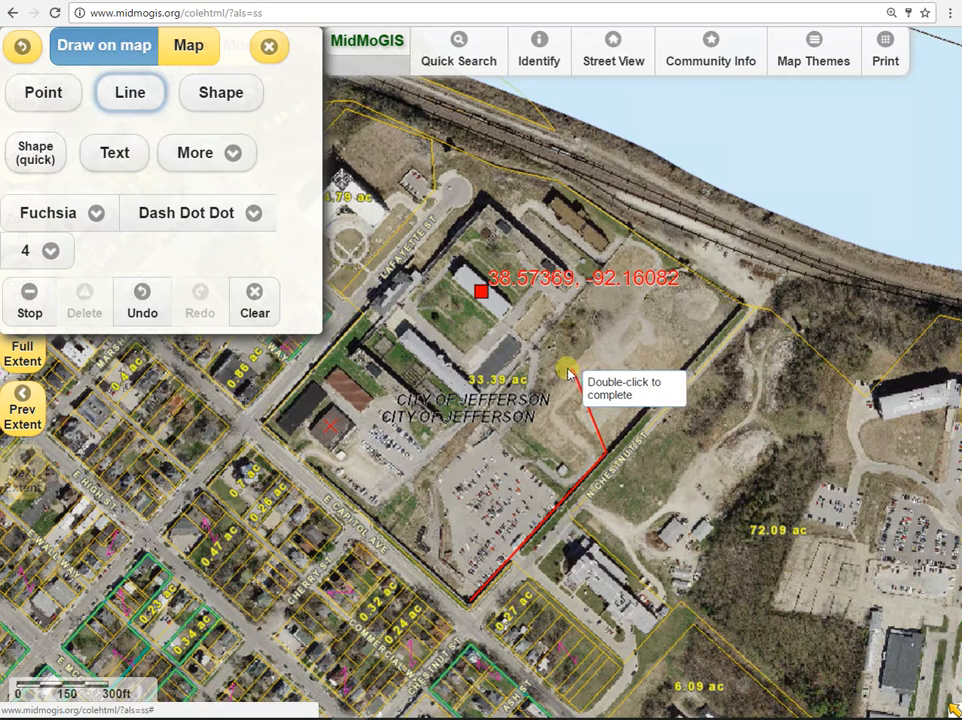
left_click(509, 314)
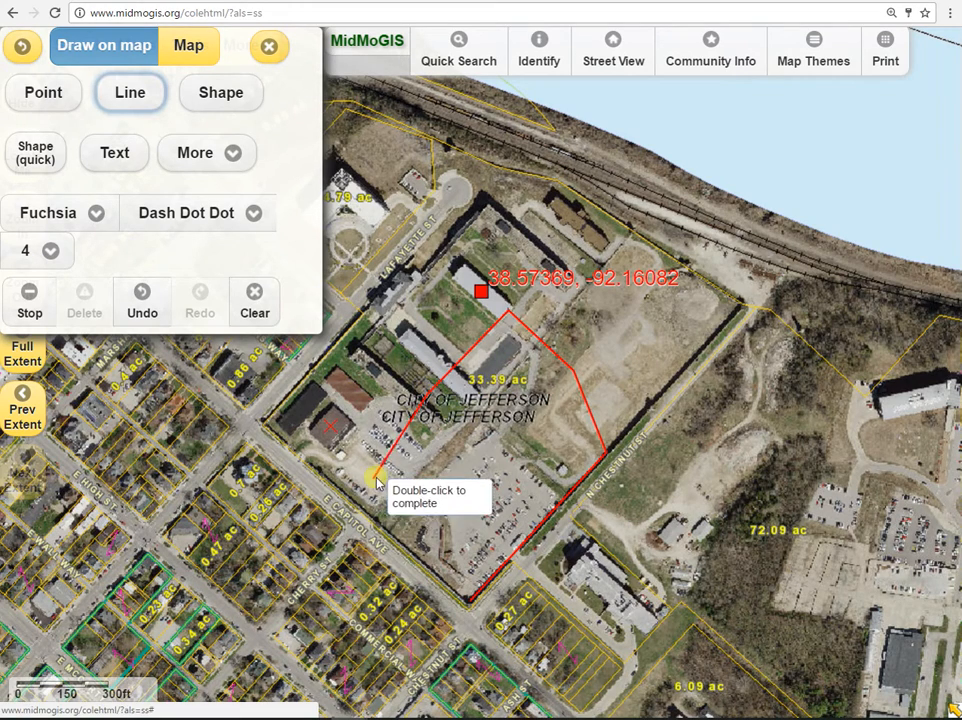
double_click(364, 346)
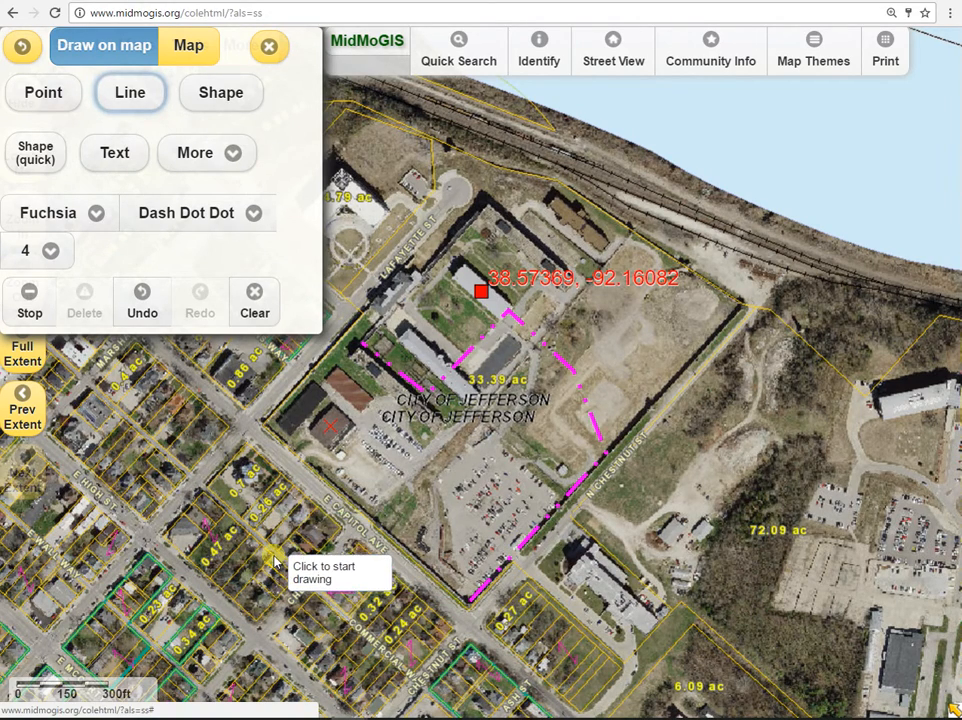
Step: Set up the Shape tool with Lime color, 60% opacity and size 4
left_click(224, 94)
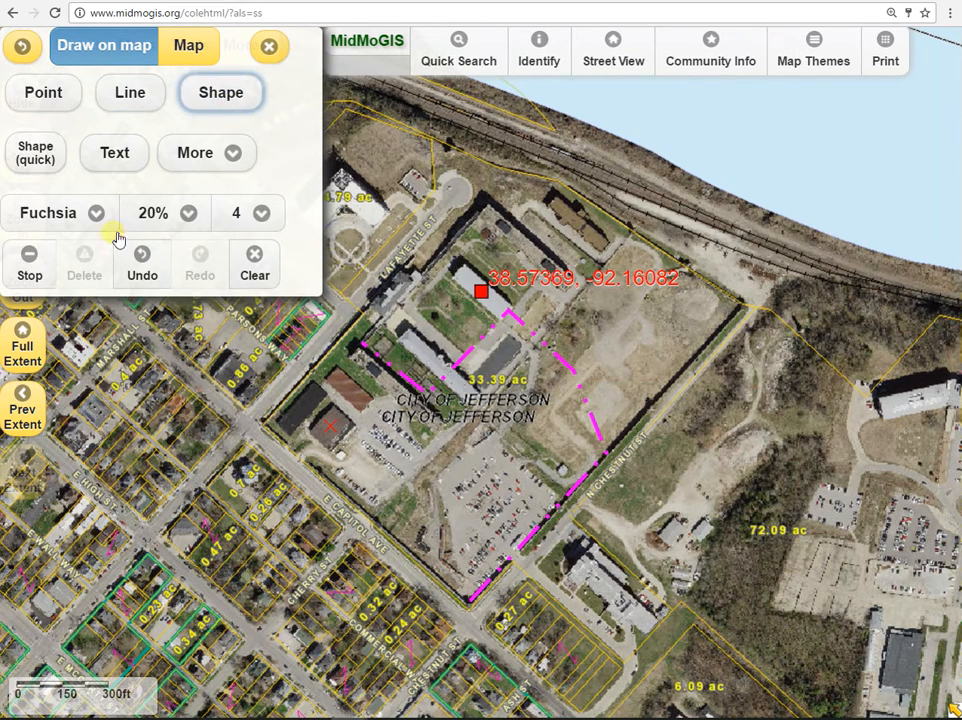
left_click(93, 211)
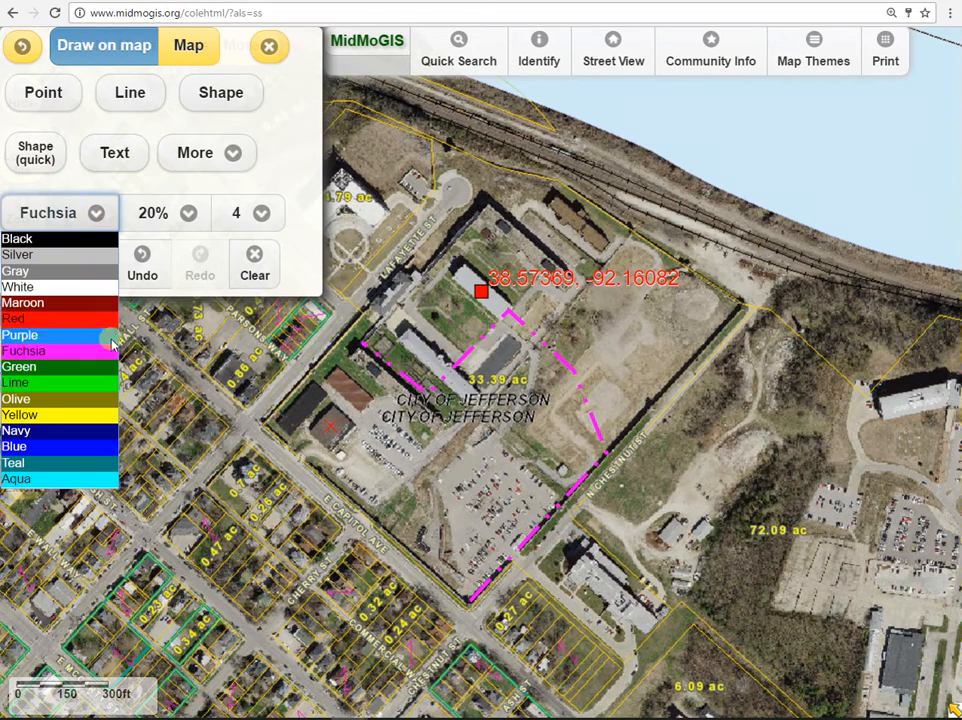
left_click(87, 392)
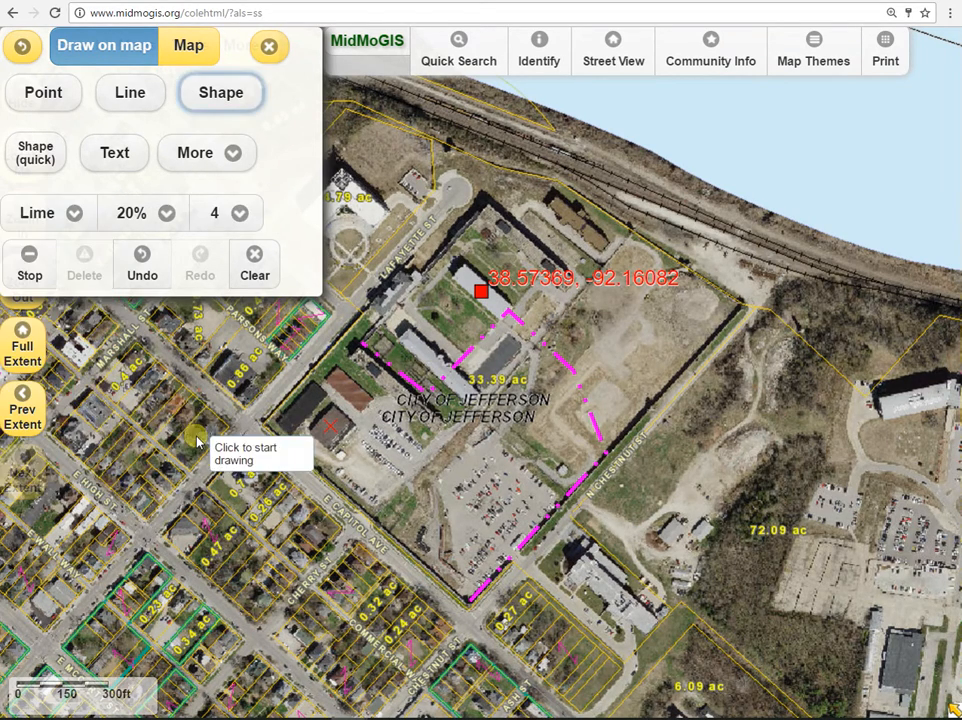
left_click(168, 214)
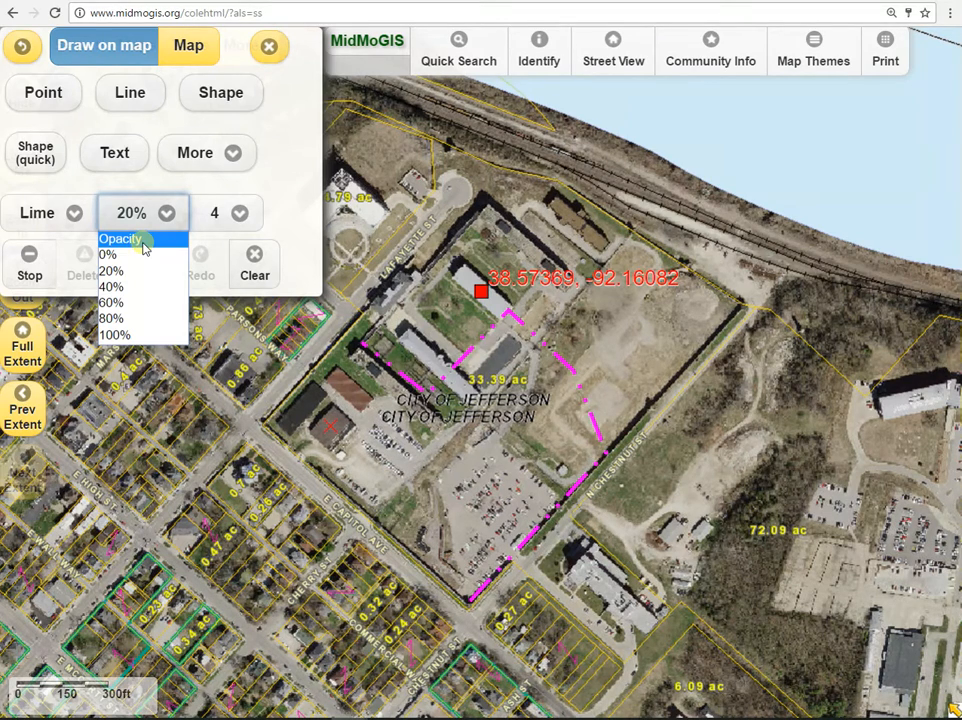
left_click(147, 303)
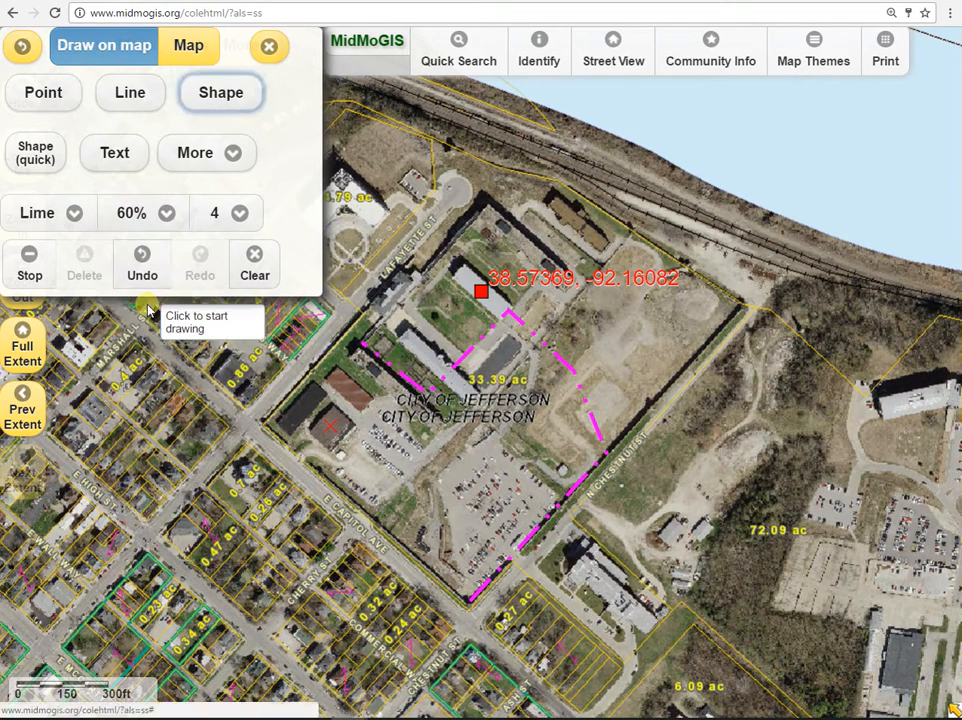
left_click(241, 214)
left_click(243, 216)
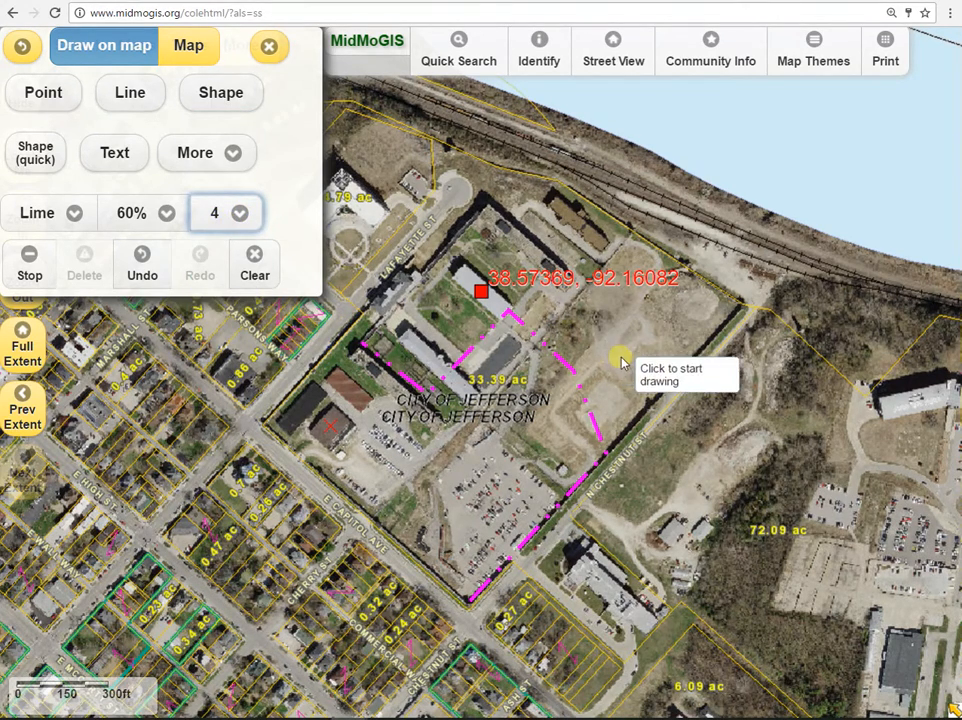
Step: Draw a seven-cornered polygon over the bare ground at the site's eastern corner, extending past the boundary beside the railroad tracks
left_click(739, 308)
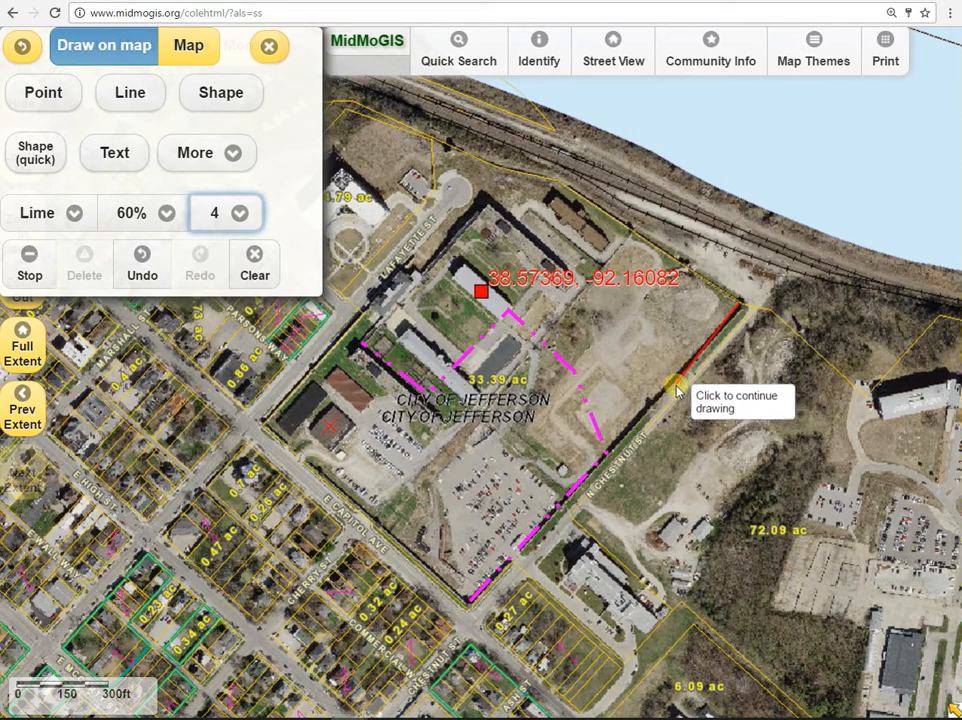
left_click(645, 403)
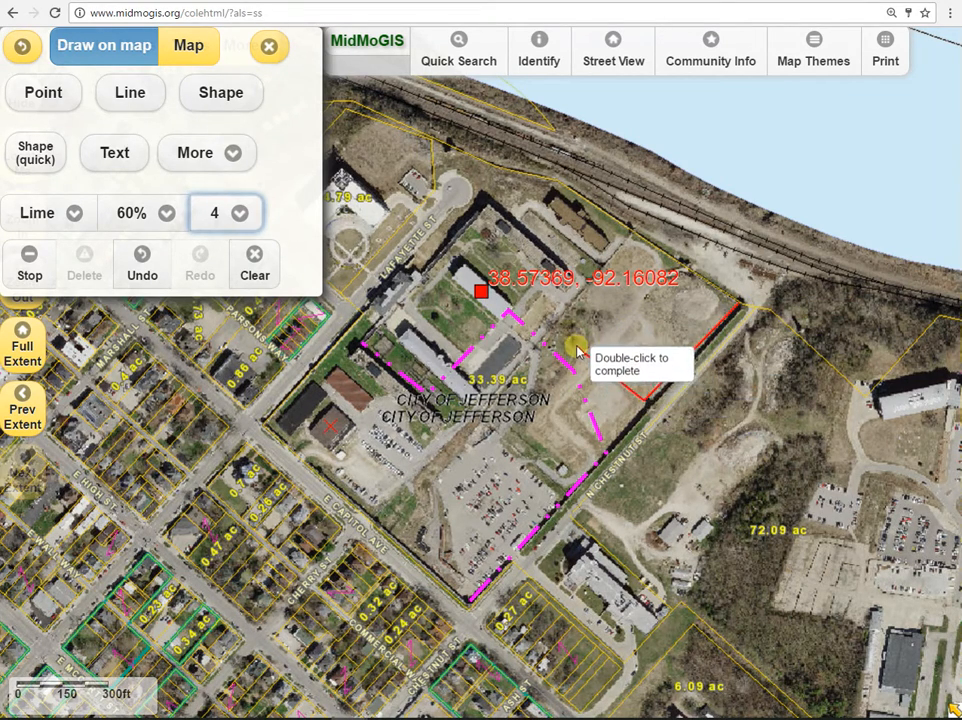
left_click(577, 347)
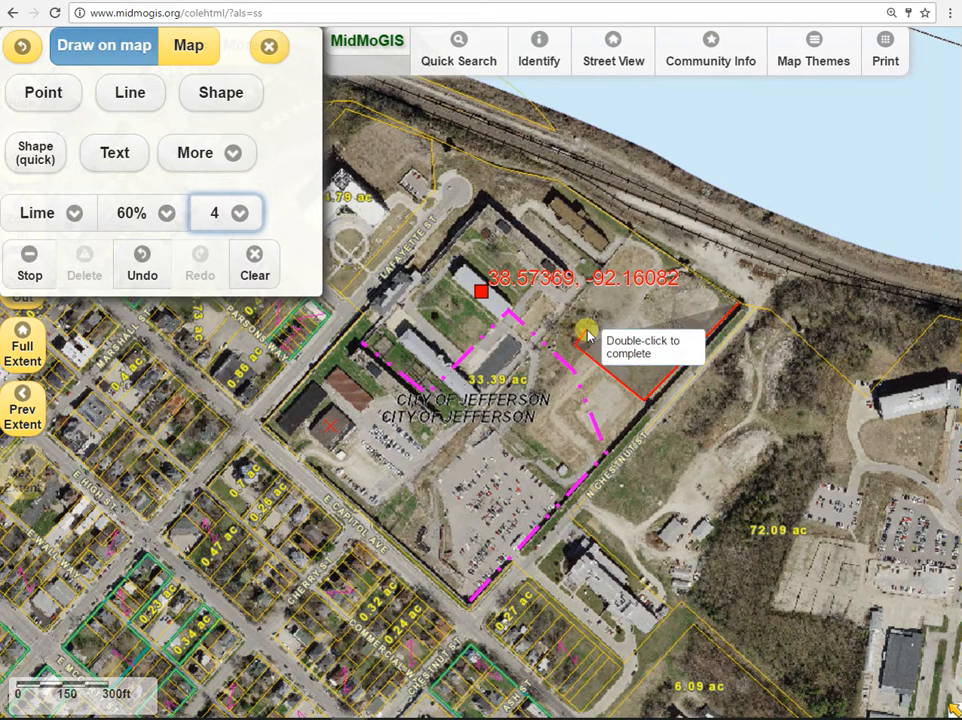
left_click(660, 253)
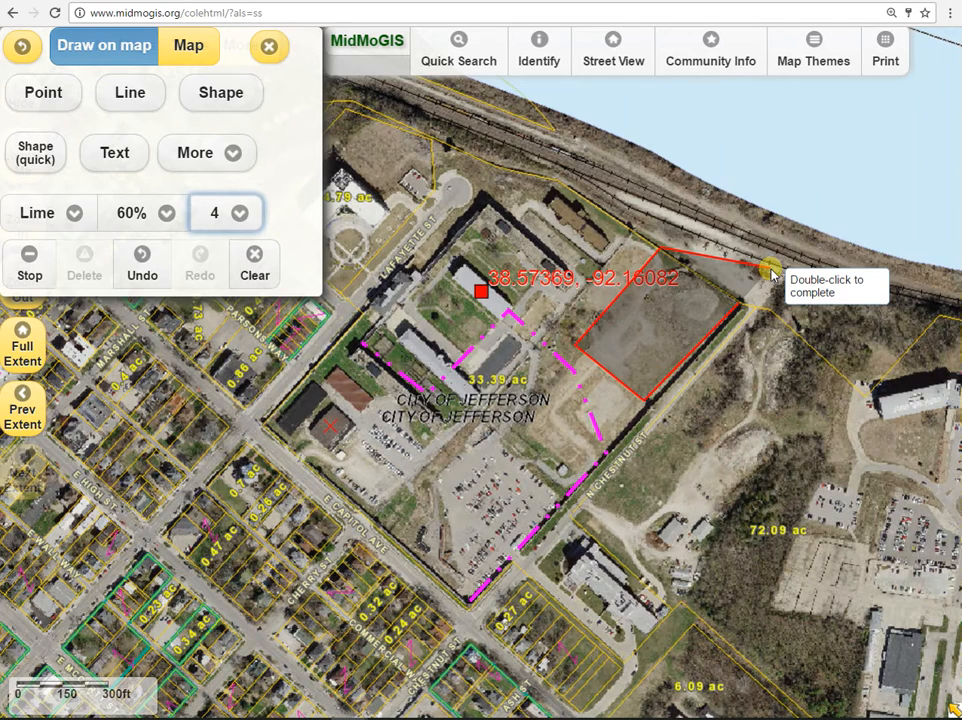
left_click(770, 270)
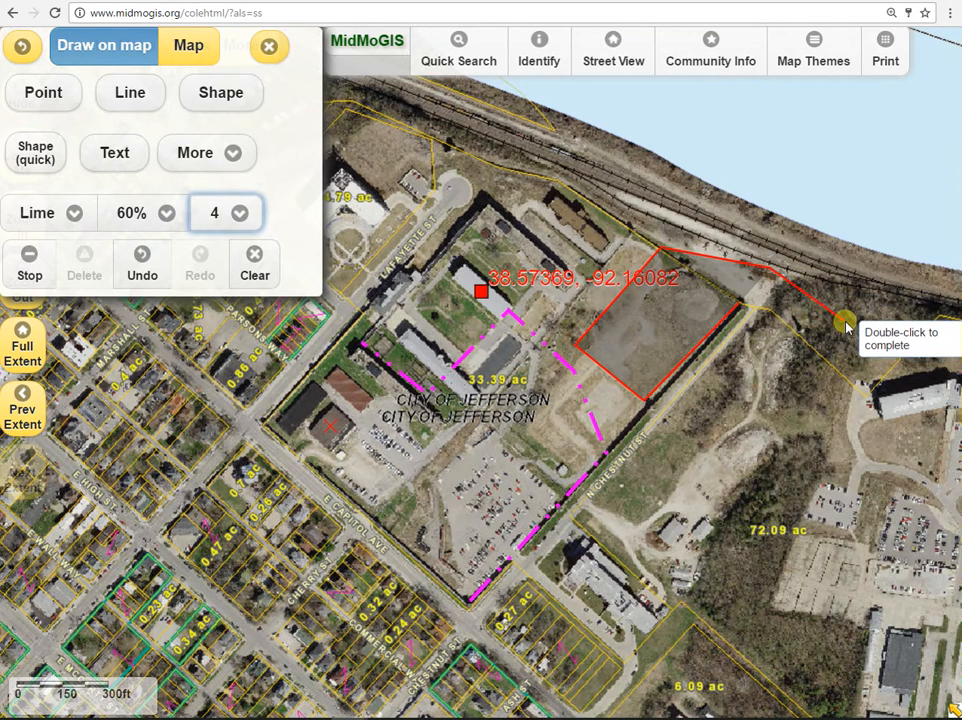
left_click(844, 321)
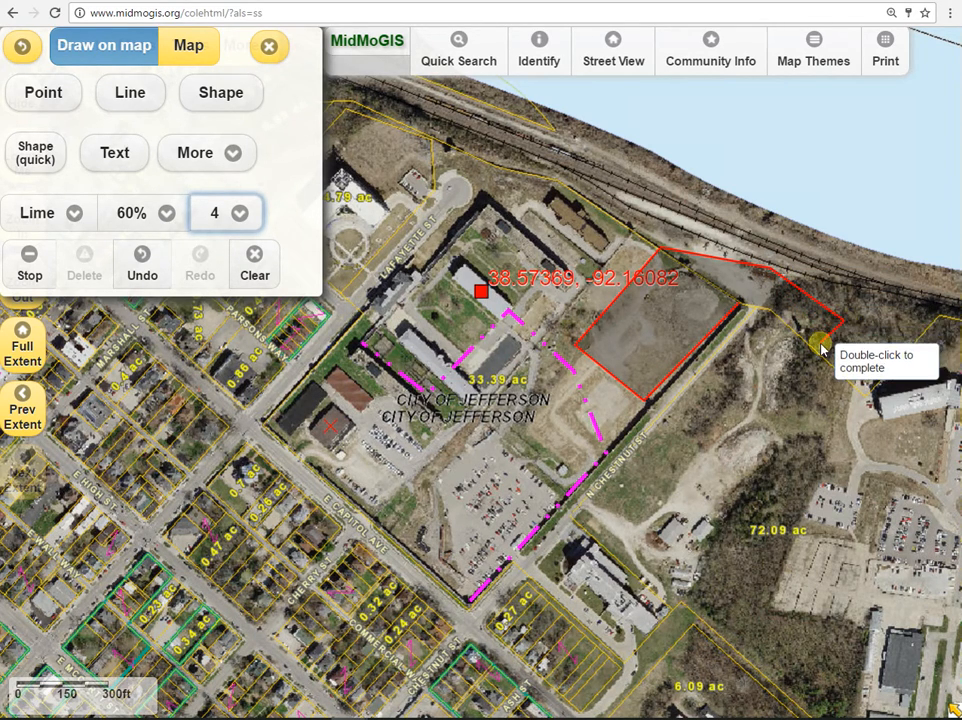
double_click(821, 347)
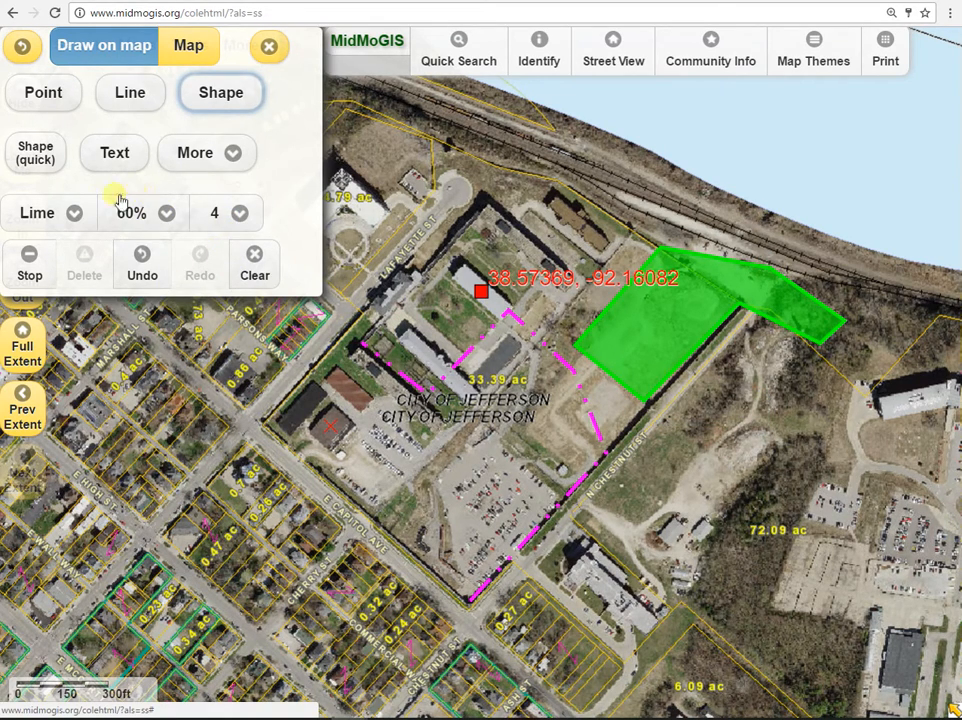
Step: Draw a freehand quick shape around the southern parking lot, spilling over E Capitol Ave and N Chestnut St
left_click(40, 162)
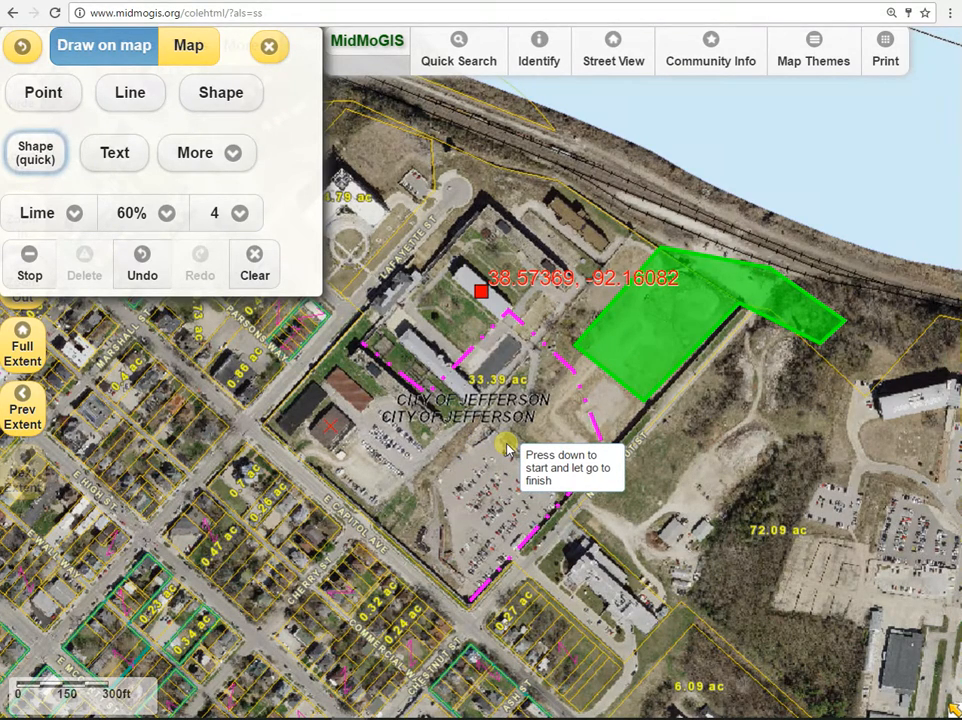
mouse_move(507, 449)
left_mouse_down()
mouse_move(464, 441)
mouse_move(462, 457)
mouse_move(401, 469)
mouse_move(377, 497)
mouse_move(380, 525)
mouse_move(322, 554)
mouse_move(311, 605)
mouse_move(363, 645)
mouse_move(405, 597)
mouse_move(492, 632)
mouse_move(535, 626)
mouse_move(560, 590)
mouse_move(557, 563)
mouse_move(631, 509)
mouse_move(619, 468)
mouse_move(593, 452)
mouse_move(593, 430)
mouse_move(571, 407)
mouse_move(547, 419)
mouse_move(530, 471)
mouse_move(510, 481)
left_mouse_up()
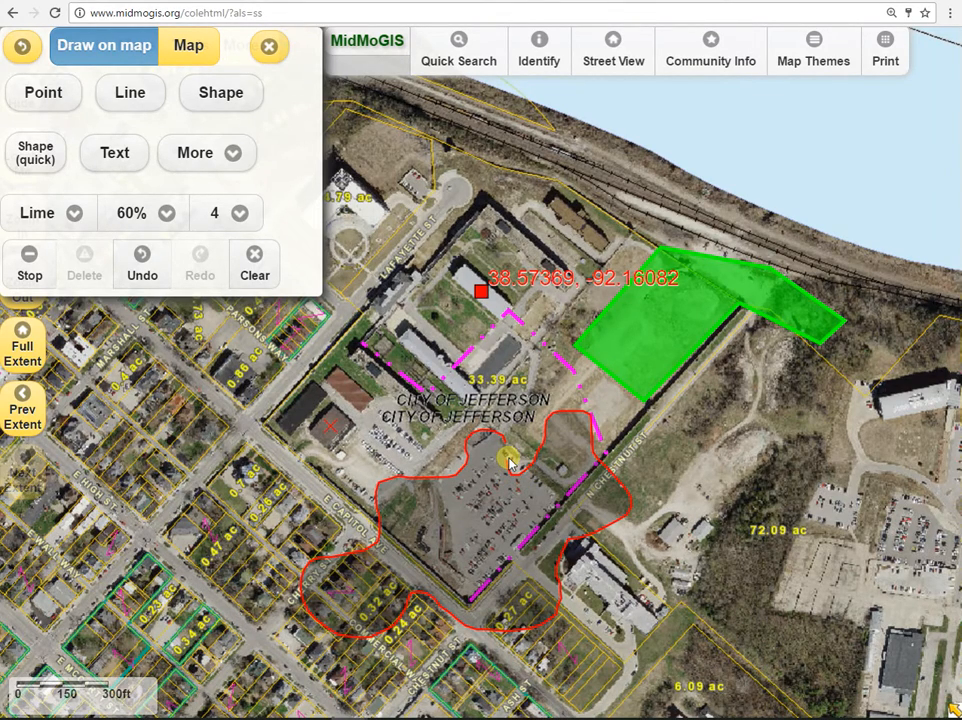
left_click_drag(510, 462, 510, 462)
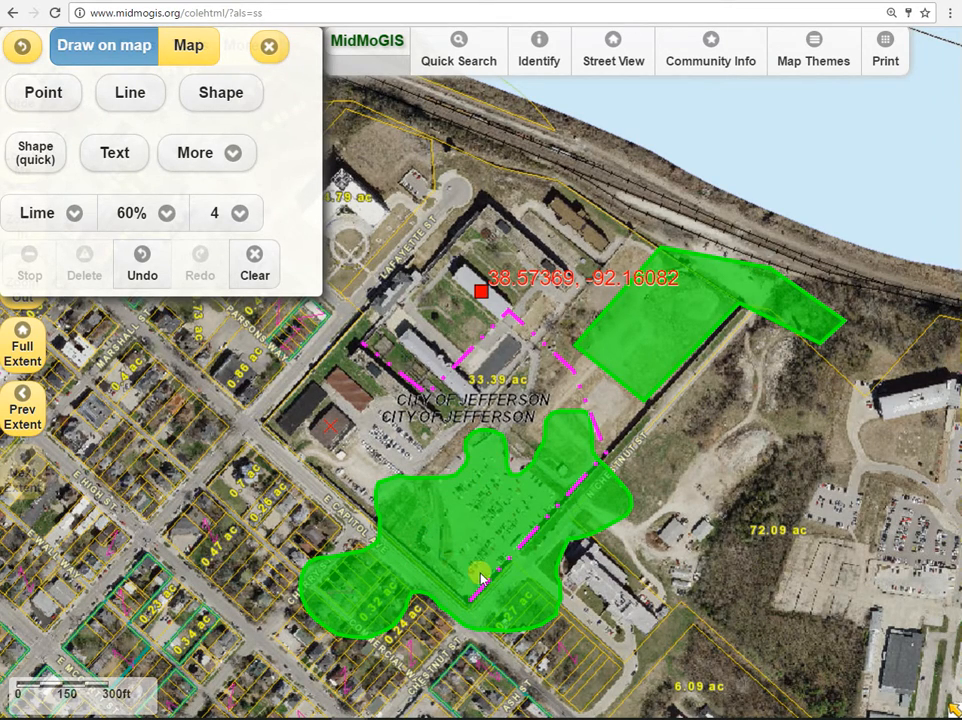
Step: Set up the Text tool with Red color and the label text "Some Sample Text"
left_click(121, 154)
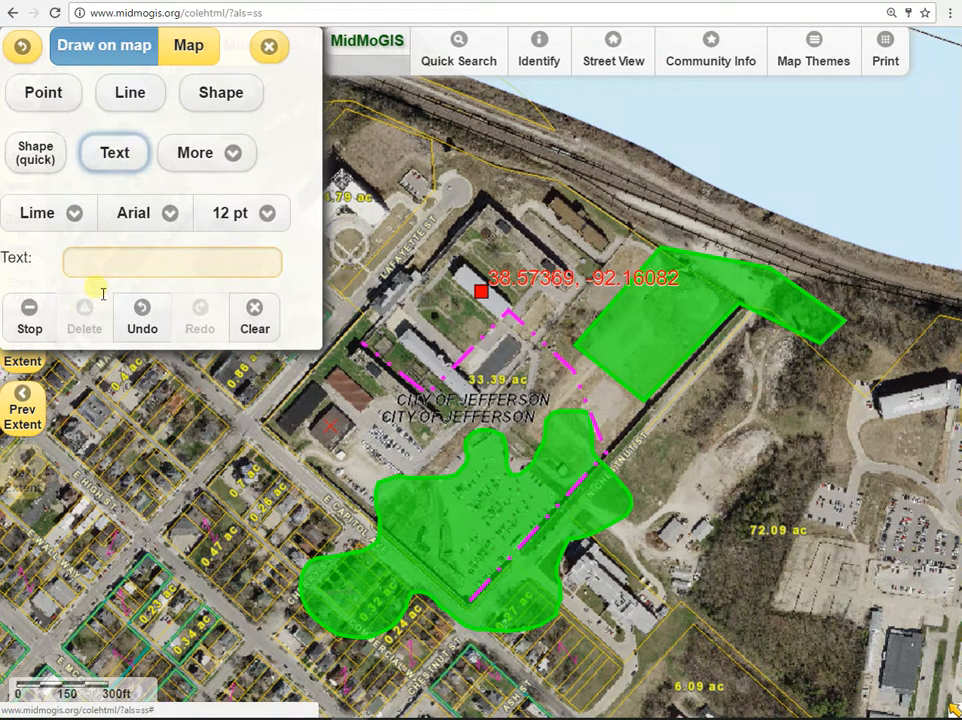
left_click(73, 220)
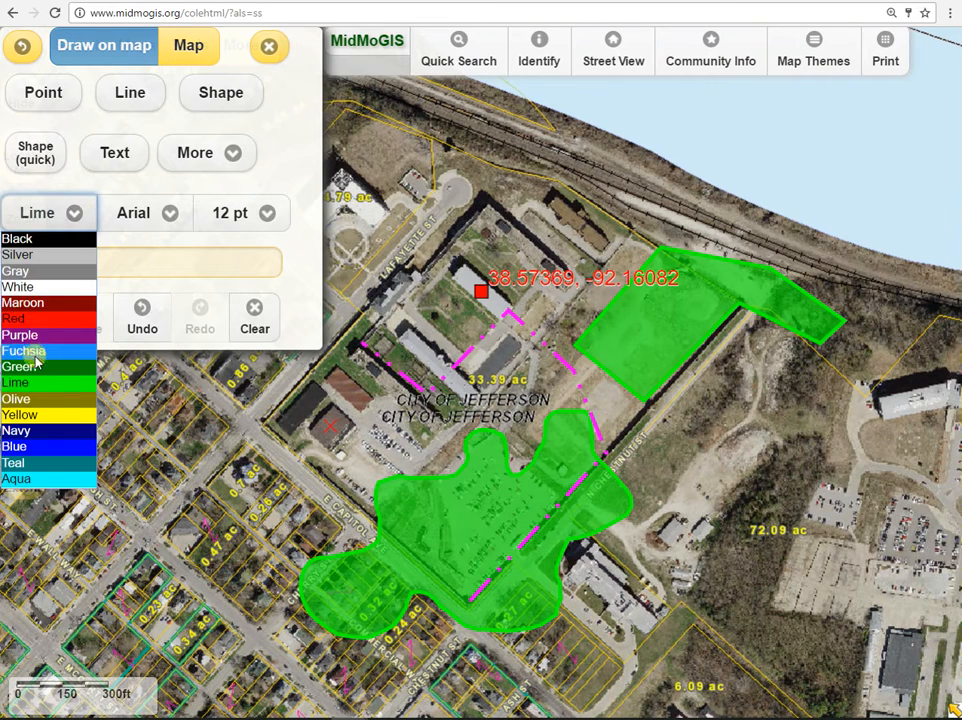
left_click(53, 320)
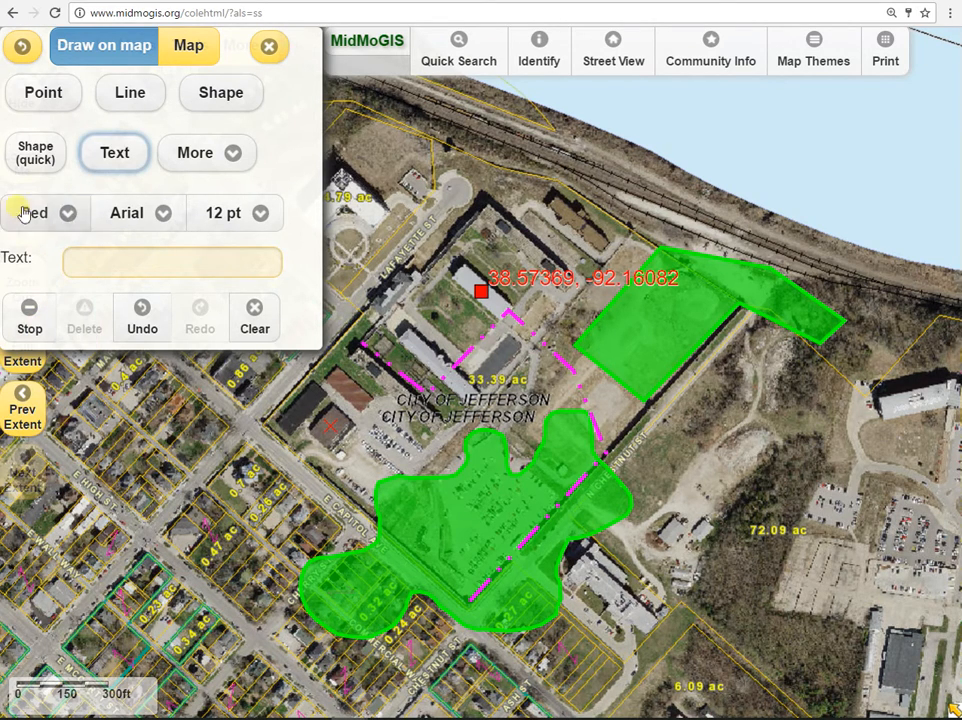
left_click(103, 266)
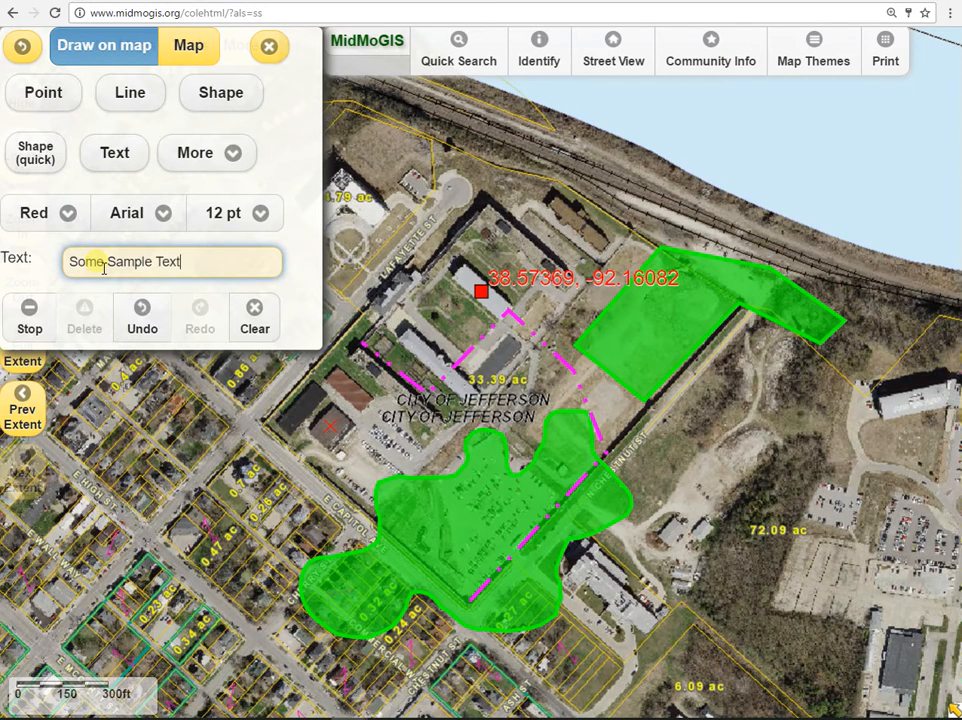
Step: Set the text font to Verdana at 14 pt and place the label on the freehand green shape over the parking lot
left_click(163, 213)
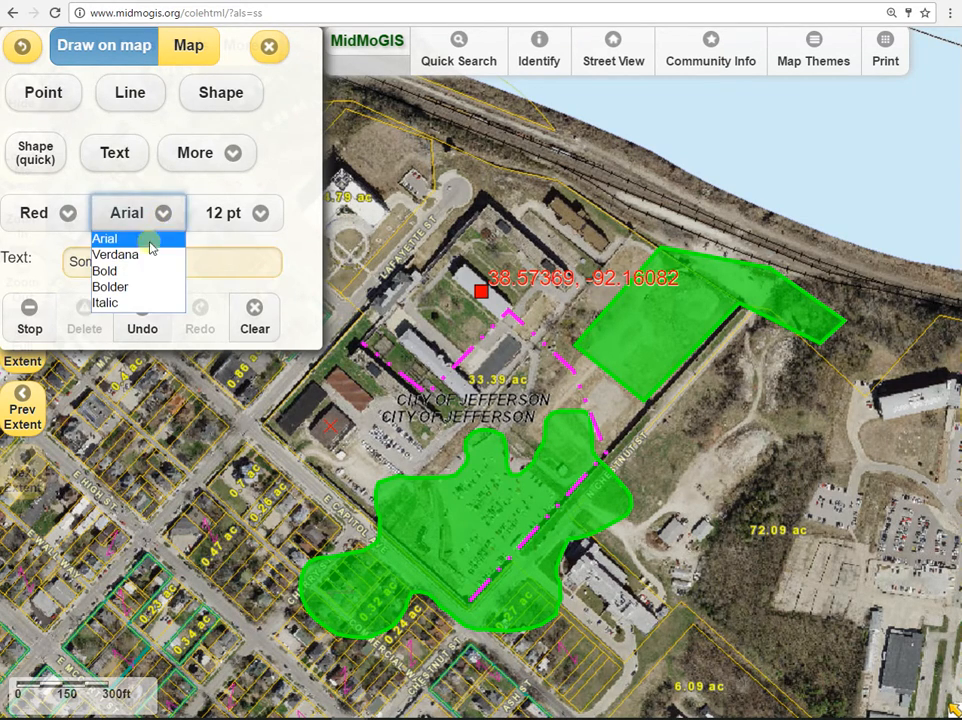
left_click(147, 255)
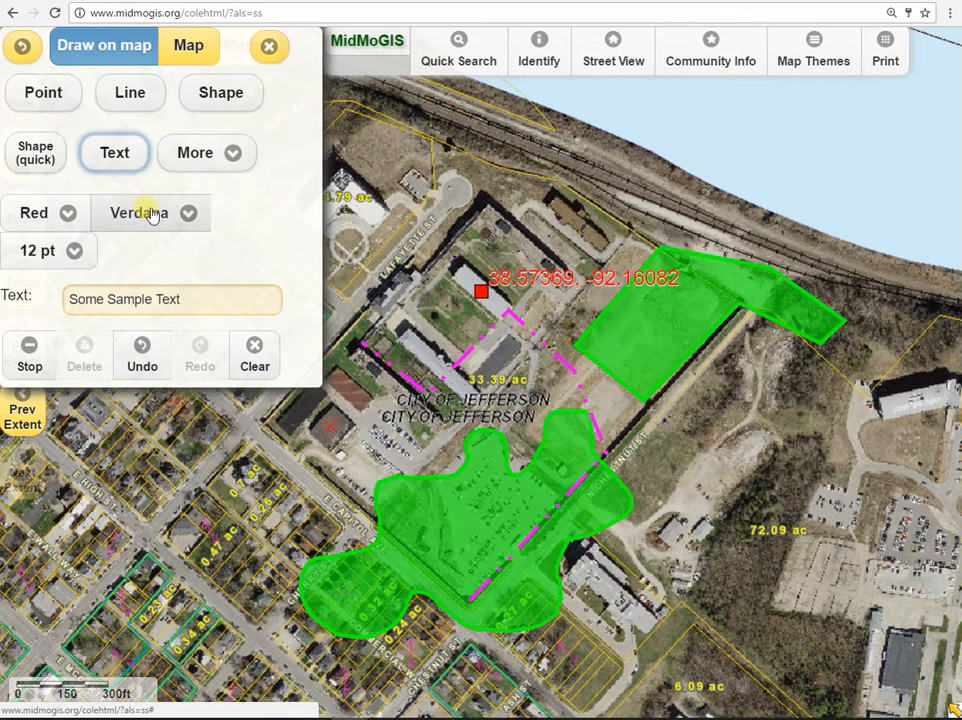
left_click(189, 214)
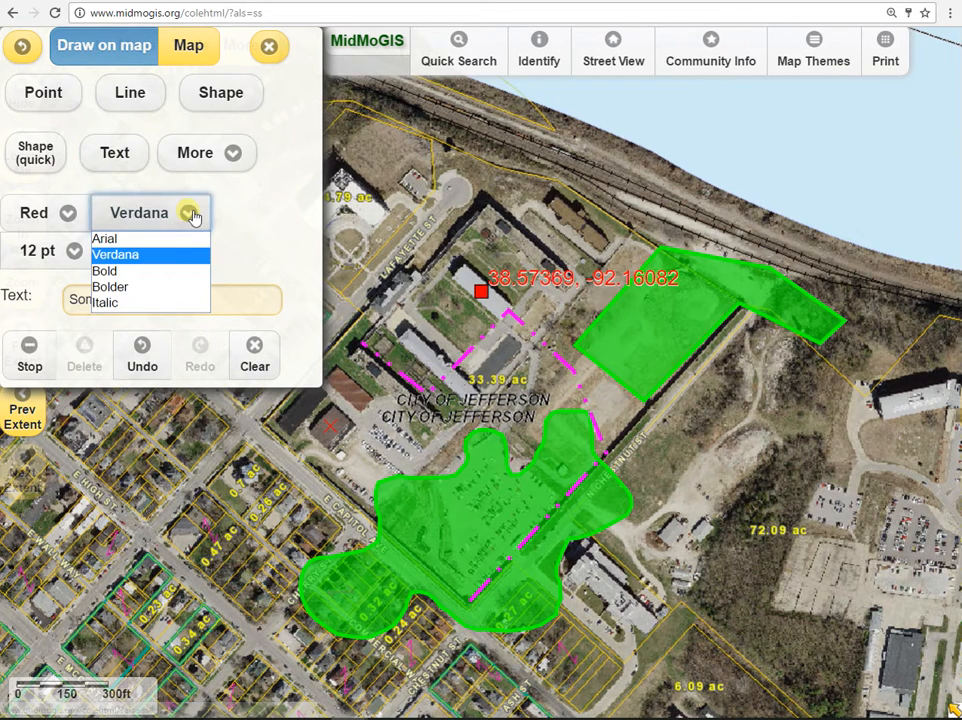
left_click(141, 262)
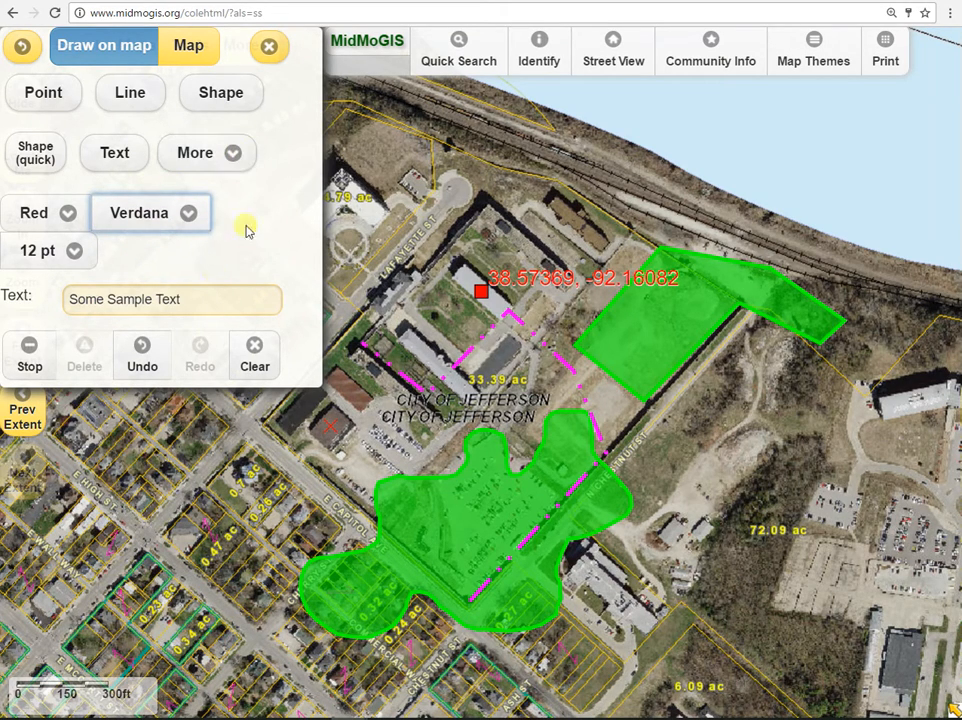
left_click(76, 254)
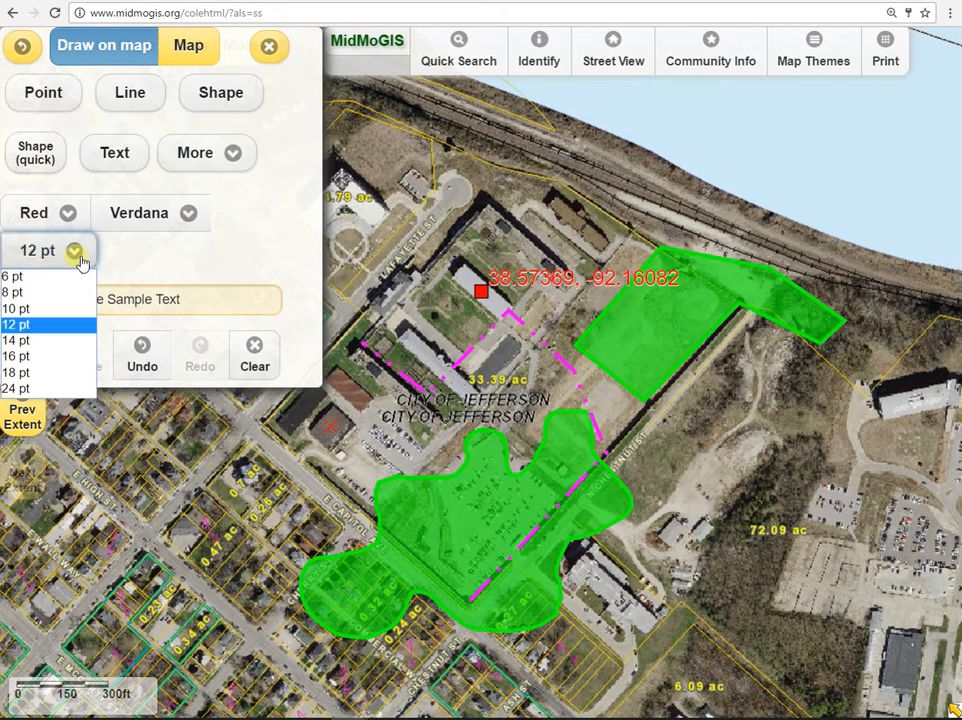
left_click(35, 343)
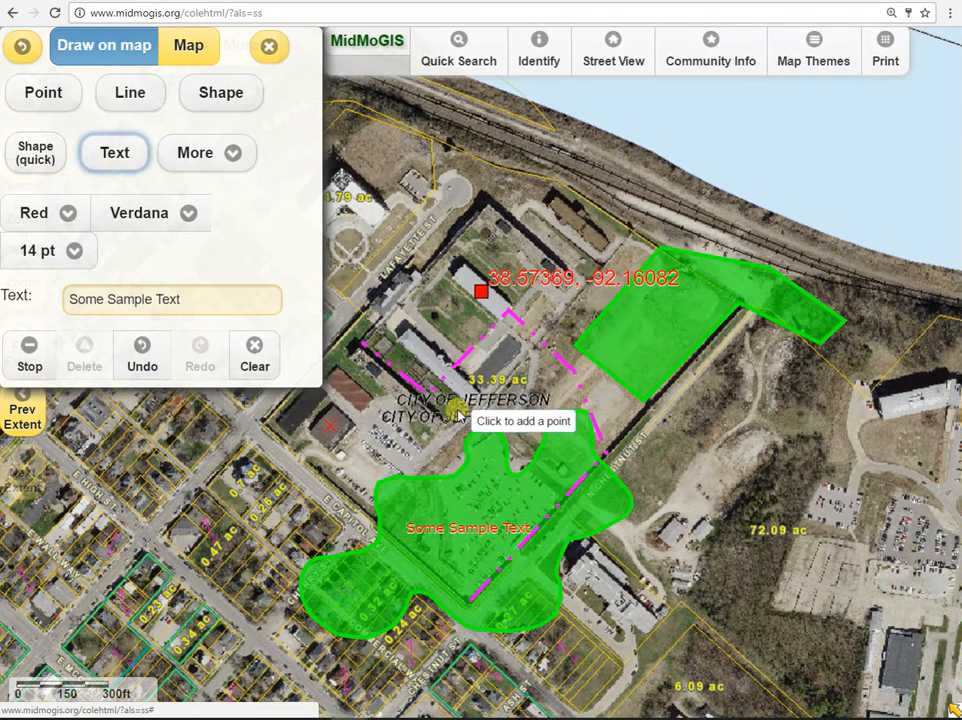
Step: Draw a red arrow from the site's western corner to the buildings near the site's center
left_click(232, 154)
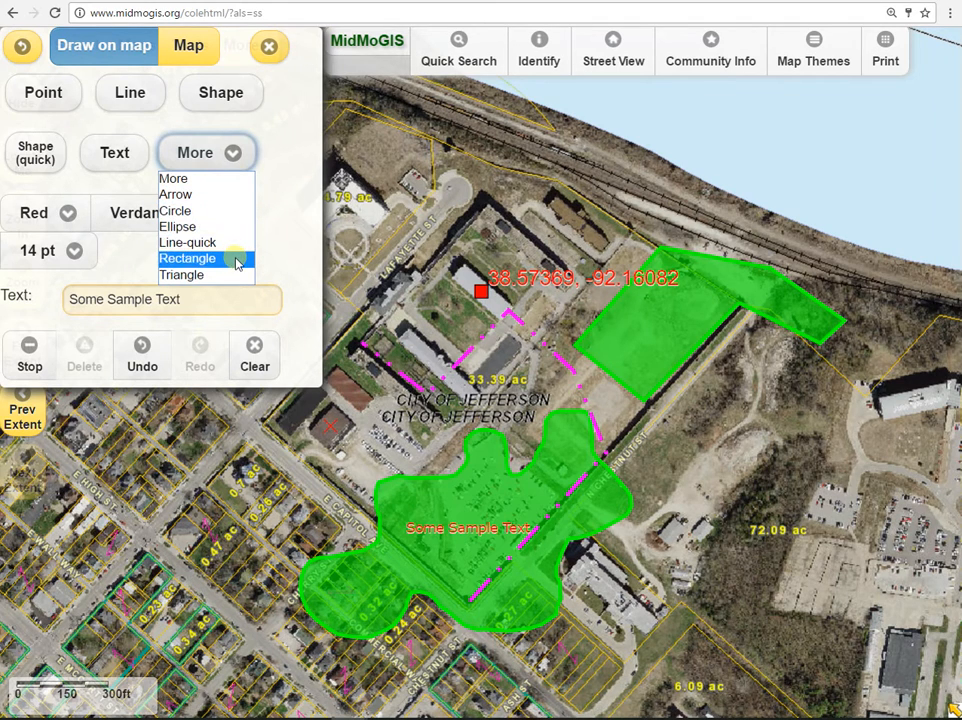
left_click(238, 203)
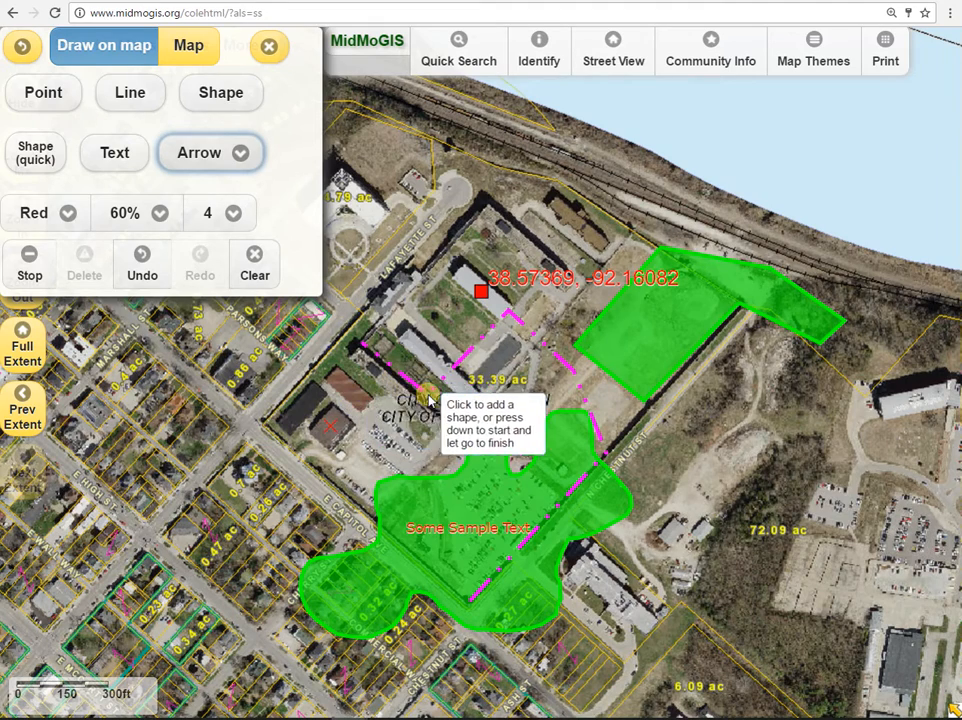
mouse_move(287, 424)
left_mouse_down()
mouse_move(312, 404)
mouse_move(393, 377)
left_mouse_up()
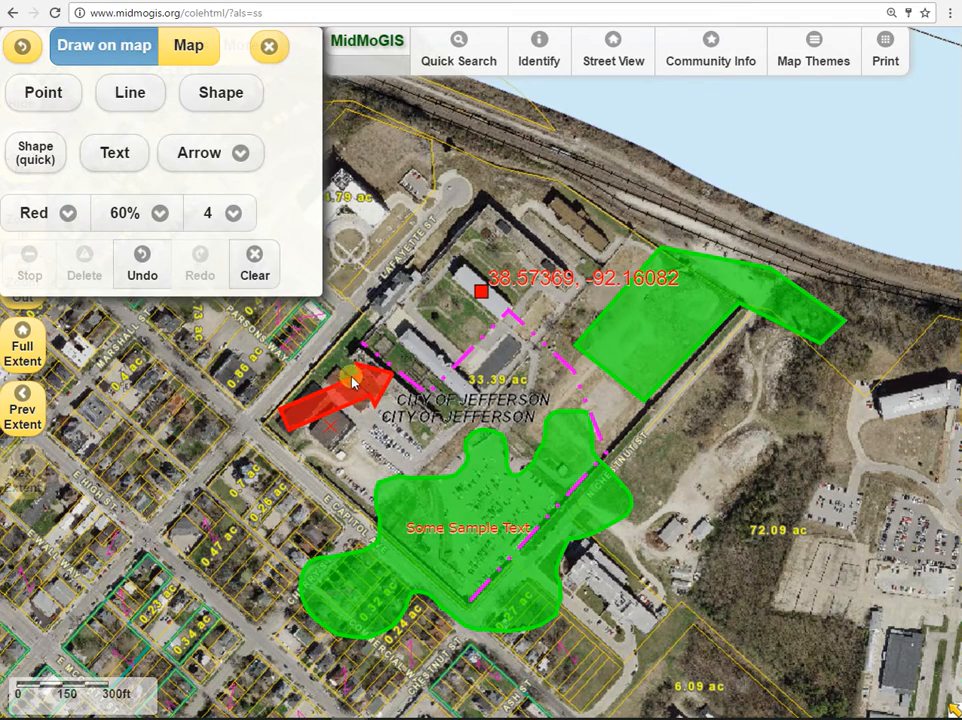
Step: Draw a freehand red Dash Dot Dot Line-quick line from E Capitol Ave, winding along Lafayette St to the building at the site's northern edge
left_click(240, 153)
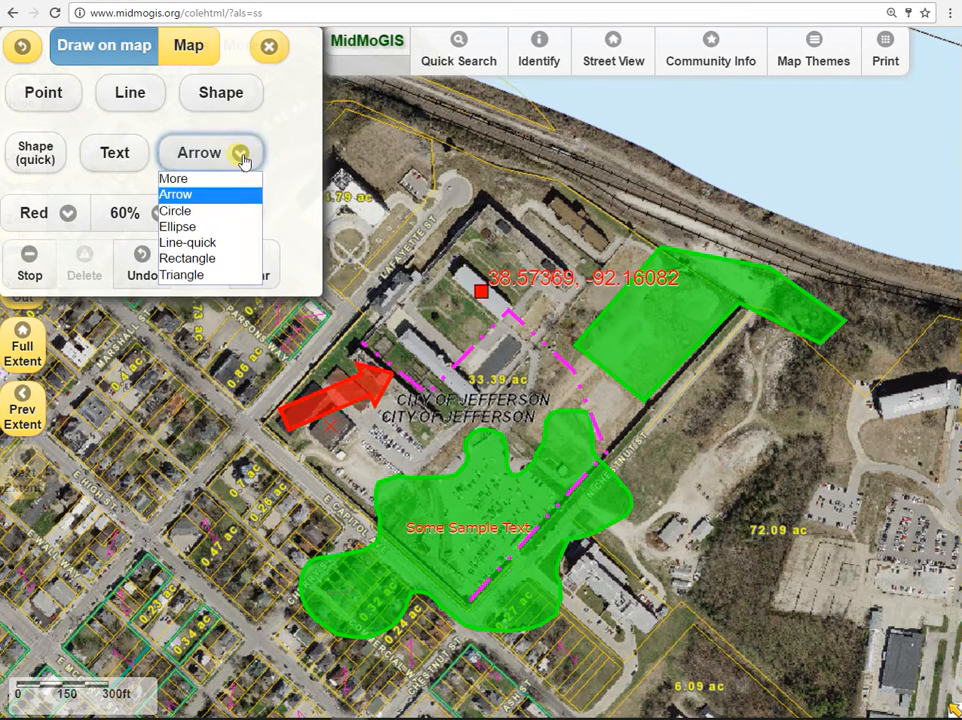
left_click(209, 248)
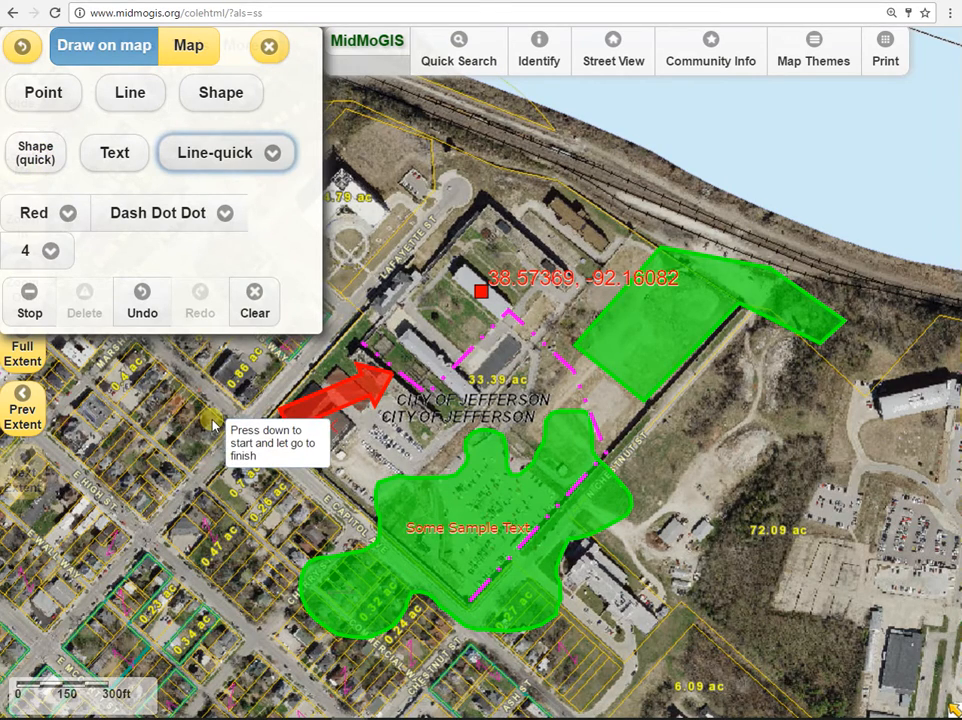
mouse_move(217, 420)
left_mouse_down()
mouse_move(262, 378)
mouse_move(372, 320)
mouse_move(370, 262)
mouse_move(405, 270)
mouse_move(483, 316)
mouse_move(458, 267)
mouse_move(462, 228)
mouse_move(514, 212)
mouse_move(576, 250)
mouse_move(608, 250)
mouse_move(594, 211)
mouse_move(565, 196)
left_mouse_up()
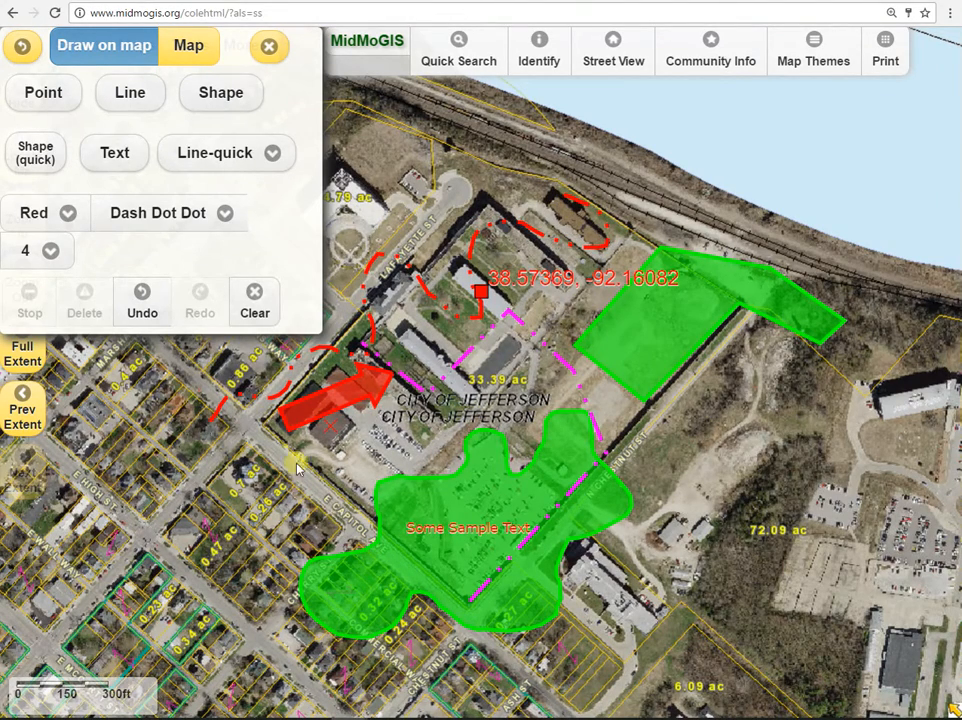
Step: Undo the freehand red line, the arrow and the sample text label
left_click(142, 305)
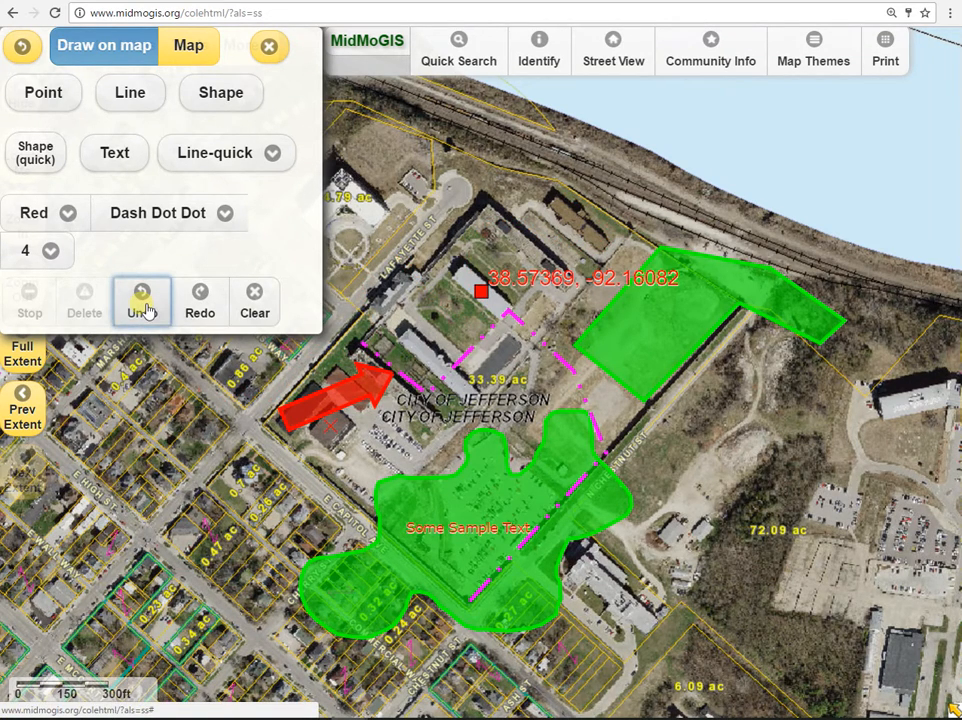
left_click(142, 305)
left_click(142, 305)
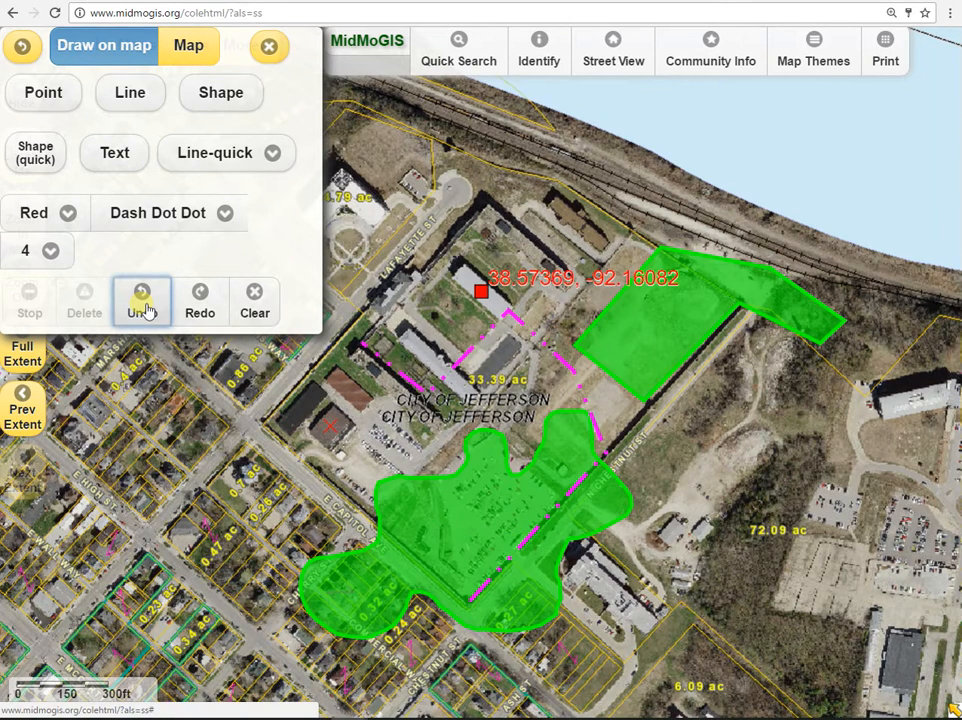
Step: Redo the sample text label and the arrow, and clear all drawings from the map
left_click(210, 315)
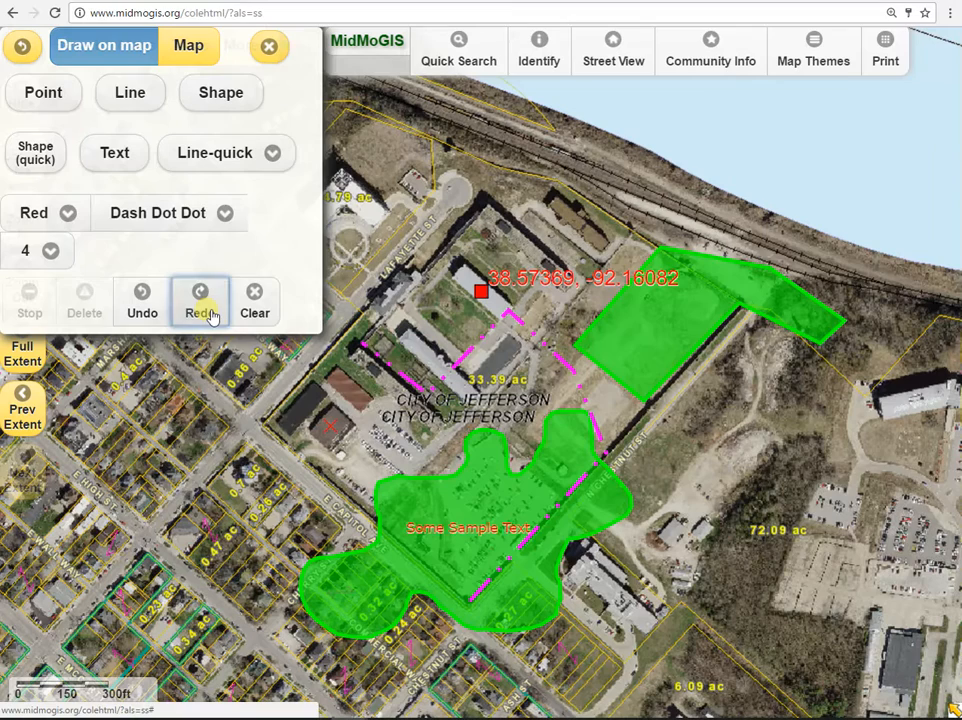
left_click(211, 316)
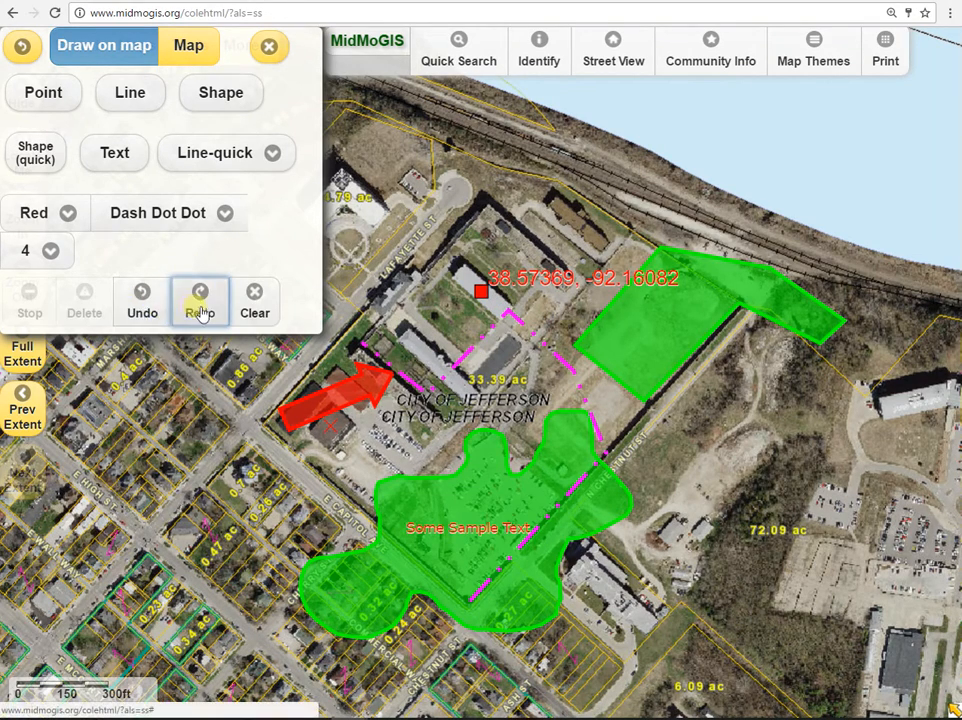
left_click(254, 305)
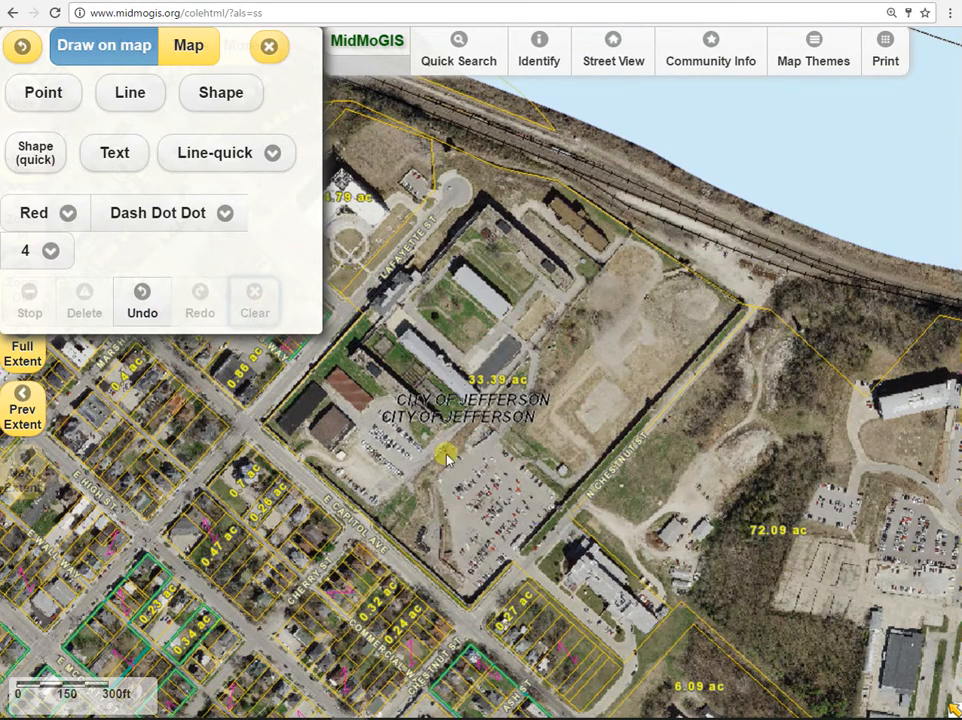